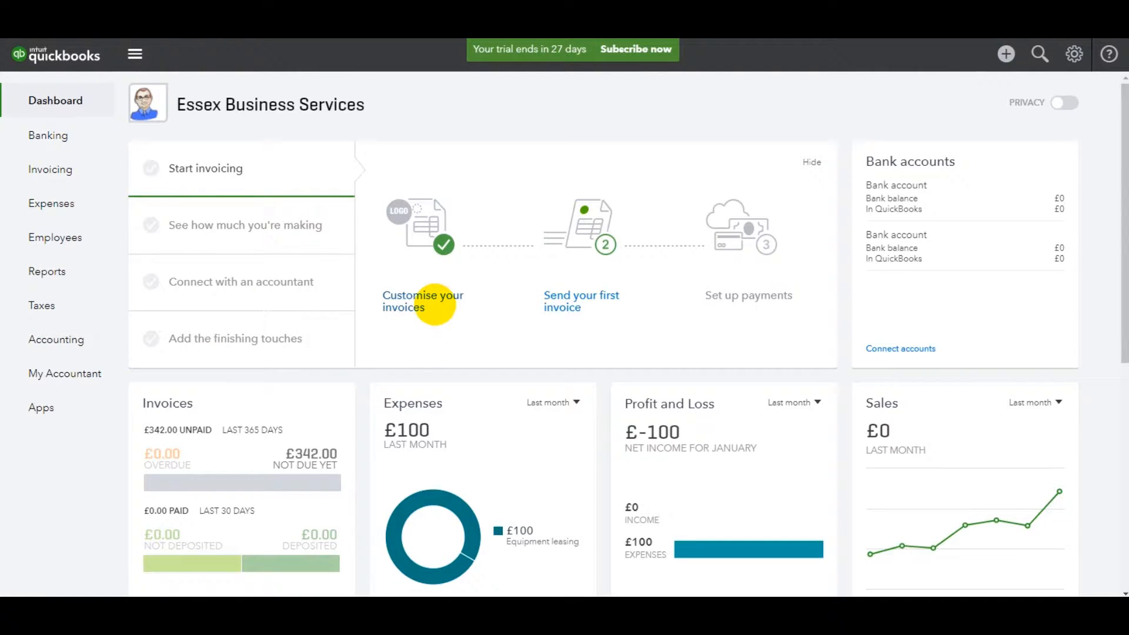
# Open the Banking page and look over the options for connecting a bank or uploading transactions manually.
pyautogui.click(75, 140)
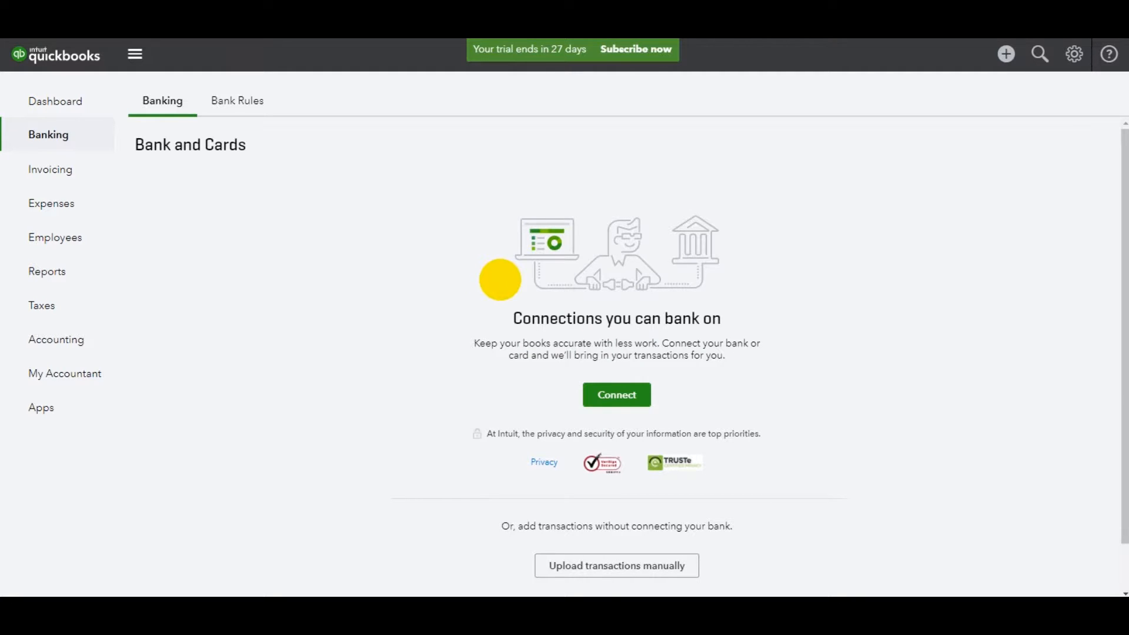
pyautogui.scroll(-1, 456, 323)
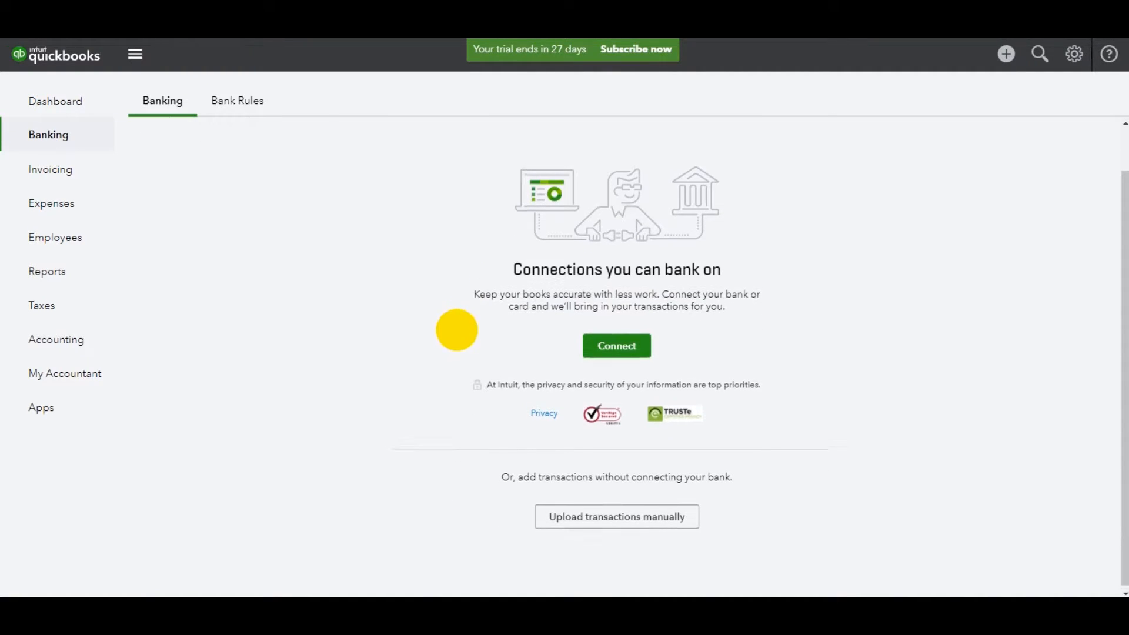
pyautogui.scroll(1, 457, 329)
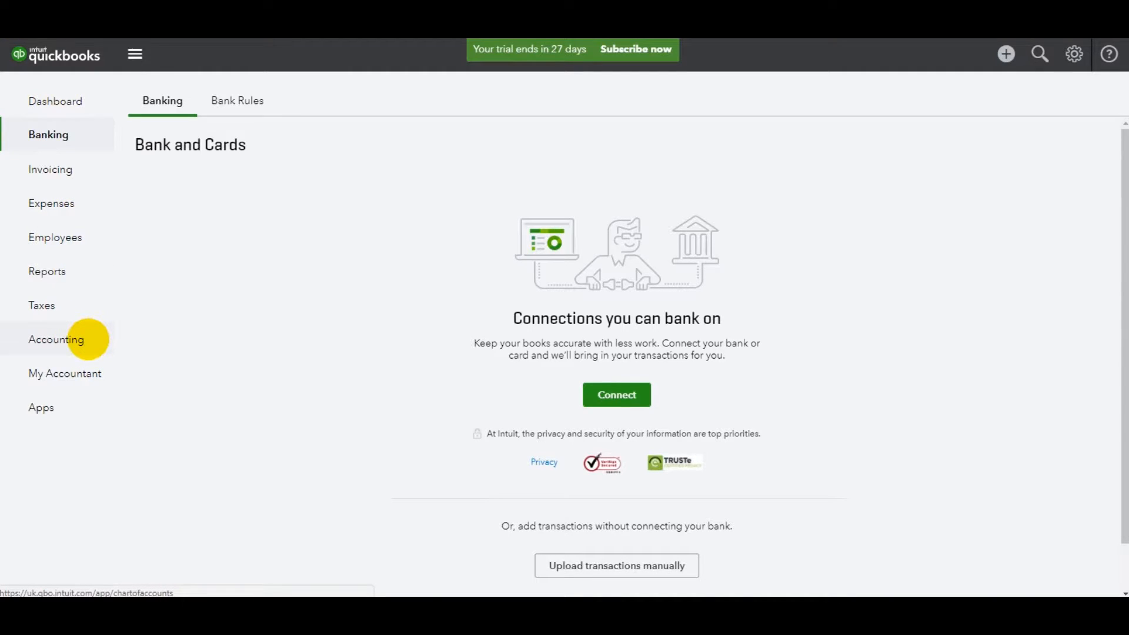
# Open the Chart of Accounts and look through the asset, liability, income and expense accounts it lists.
pyautogui.click(88, 339)
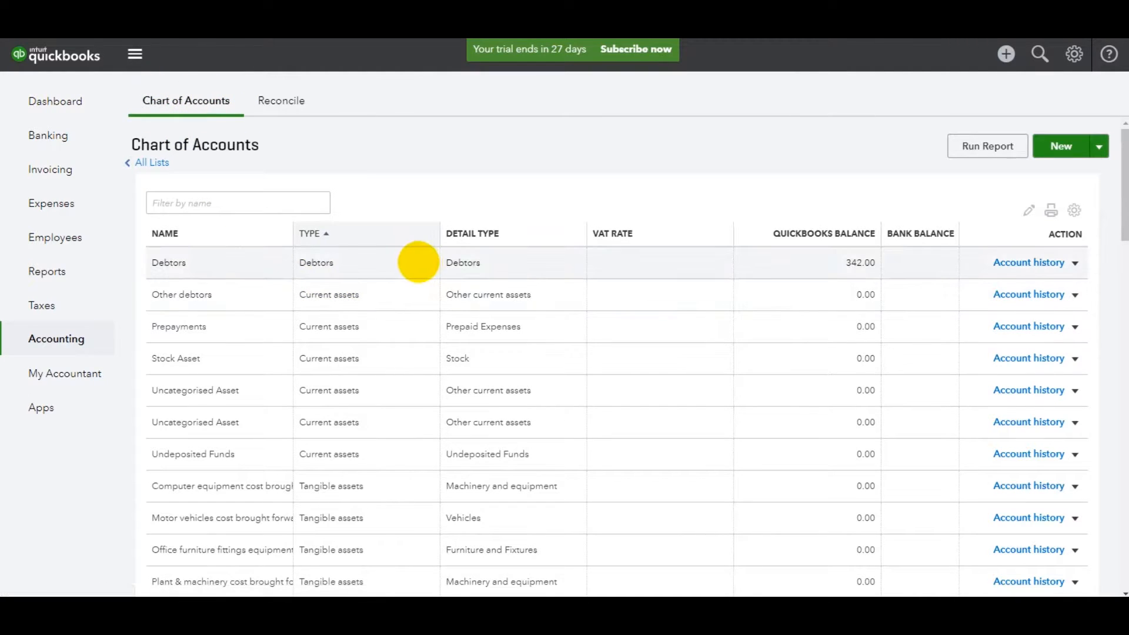
pyautogui.scroll(-20, 417, 262)
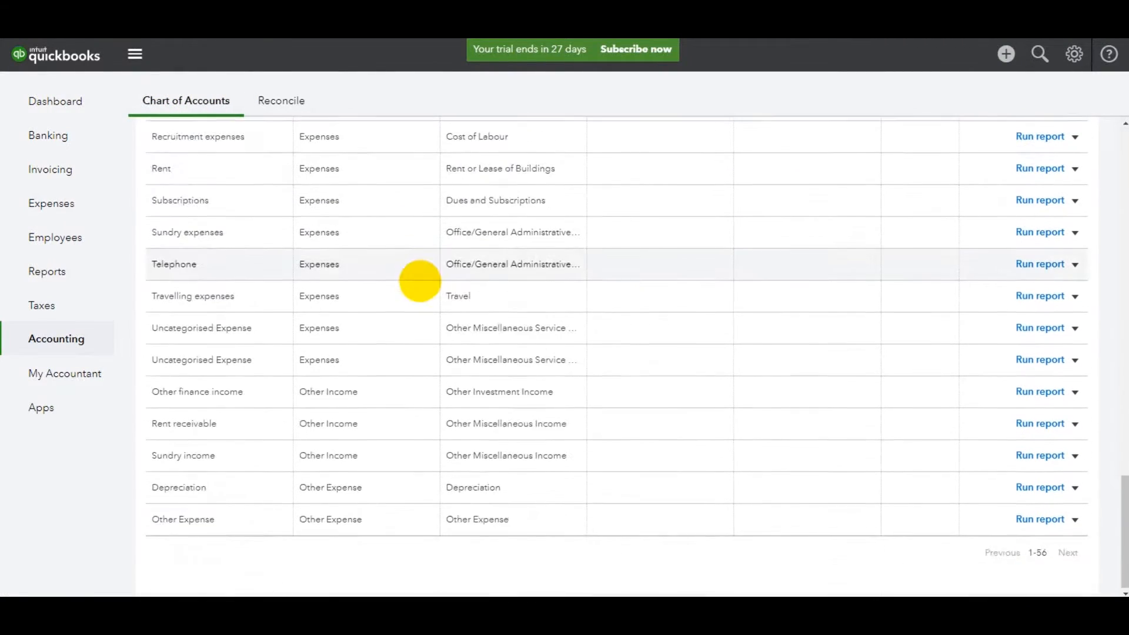
pyautogui.scroll(20, 419, 280)
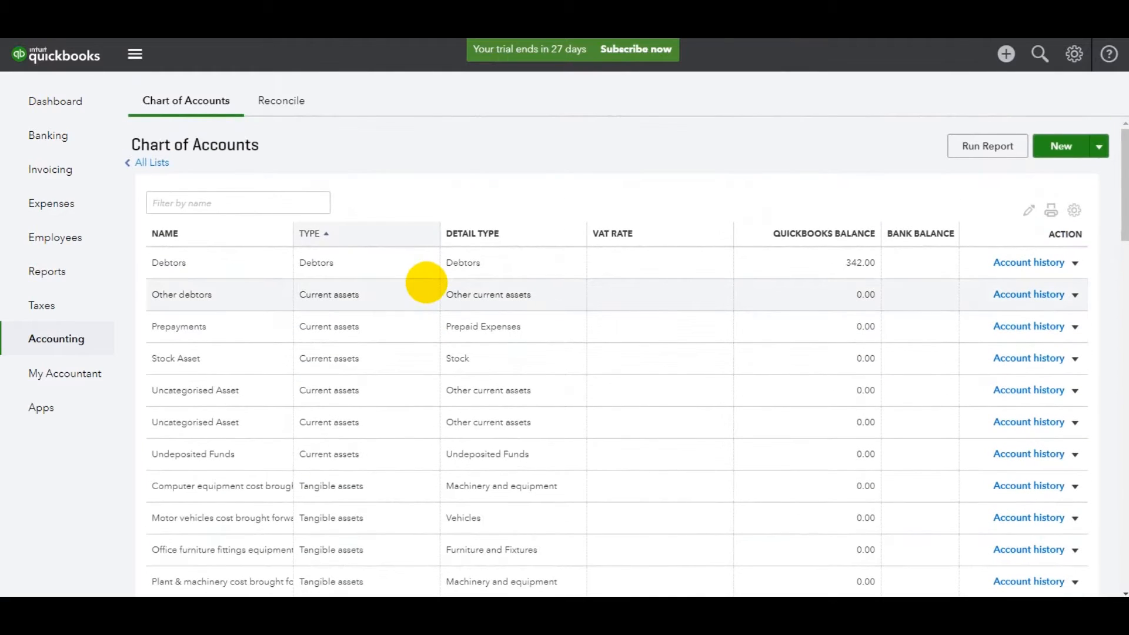
pyautogui.scroll(-5, 422, 291)
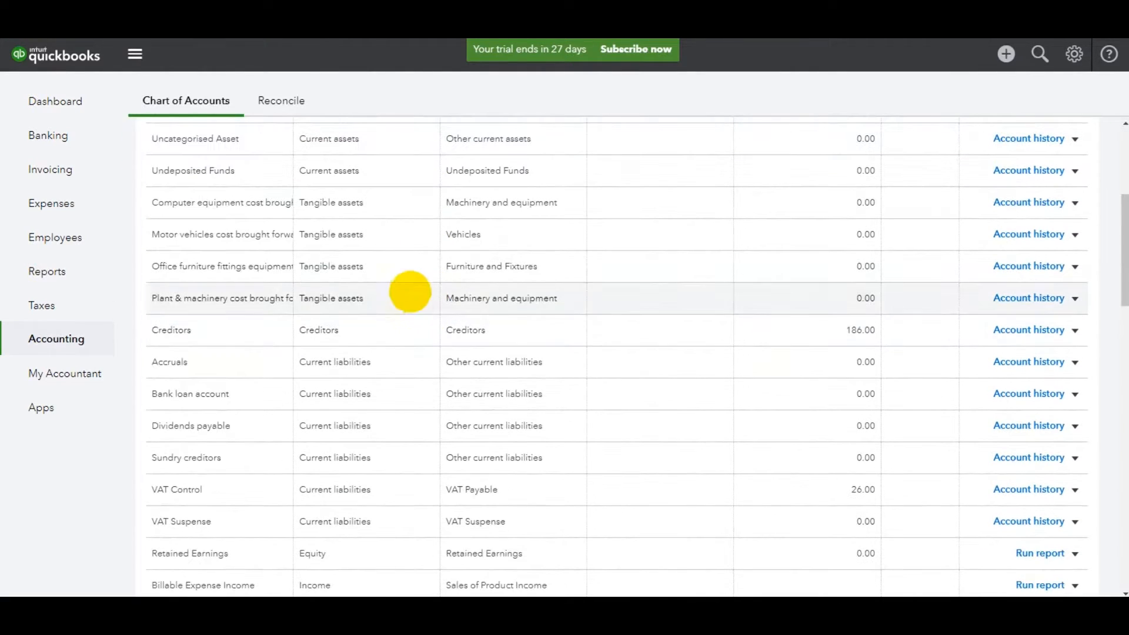
pyautogui.scroll(1, 408, 277)
pyautogui.scroll(-3, 400, 276)
pyautogui.scroll(6, 403, 249)
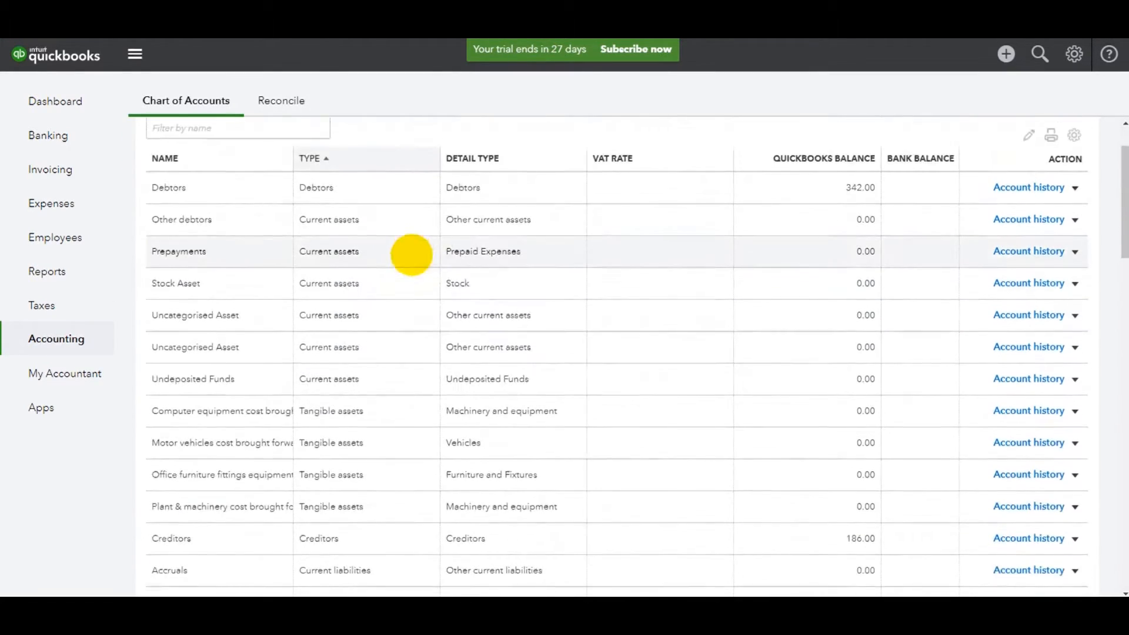
pyautogui.scroll(-10, 397, 276)
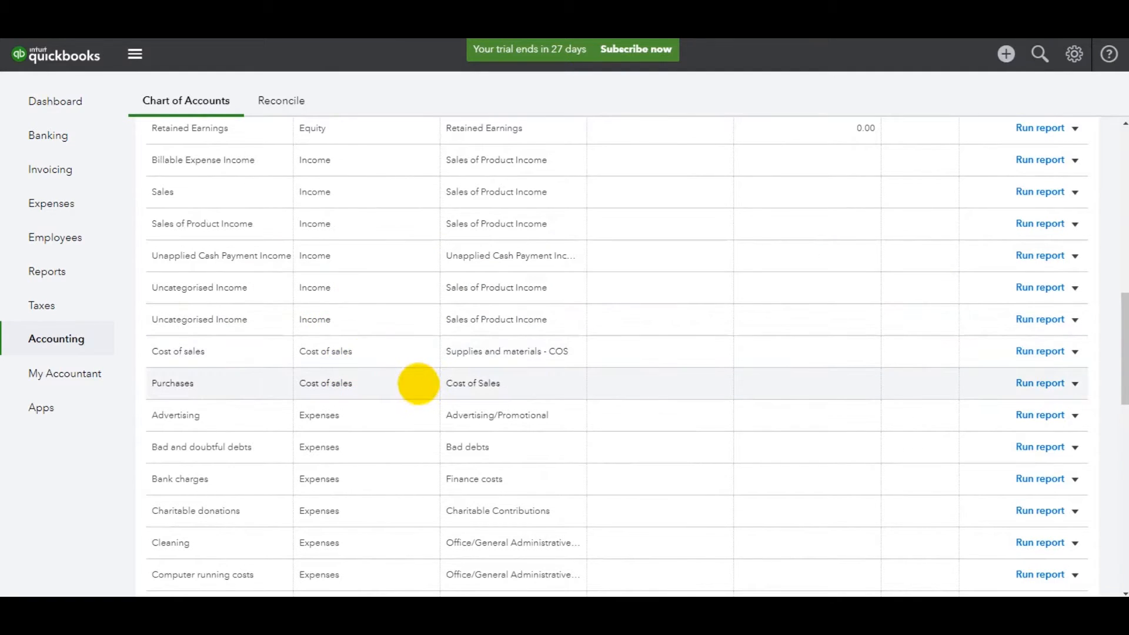
pyautogui.scroll(-1, 414, 380)
pyautogui.scroll(-10, 365, 264)
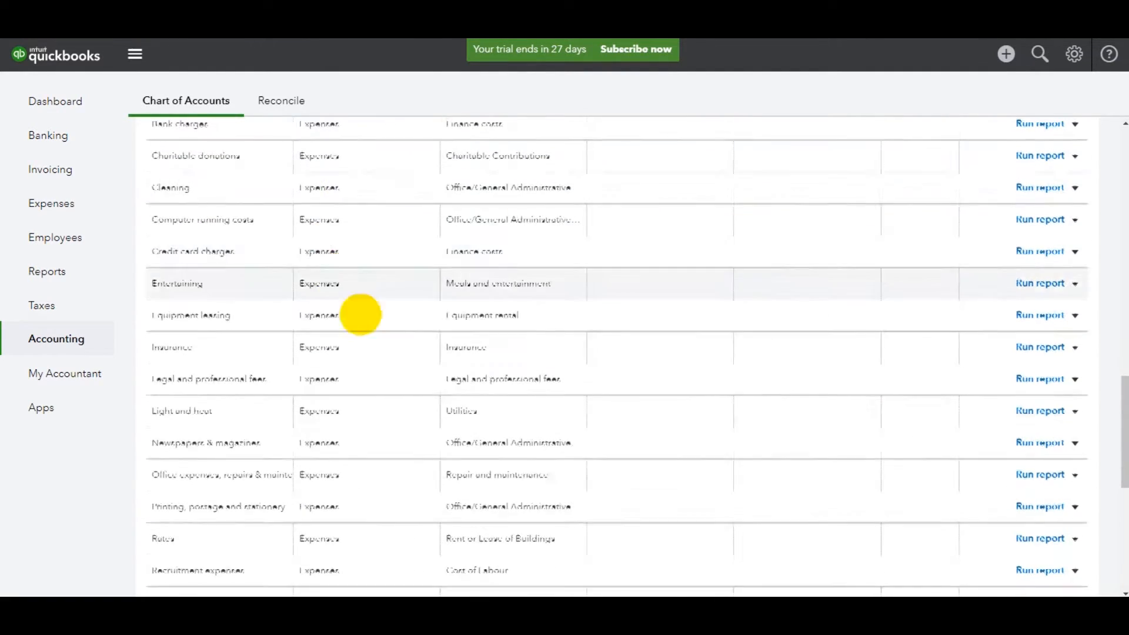
pyautogui.scroll(20, 409, 355)
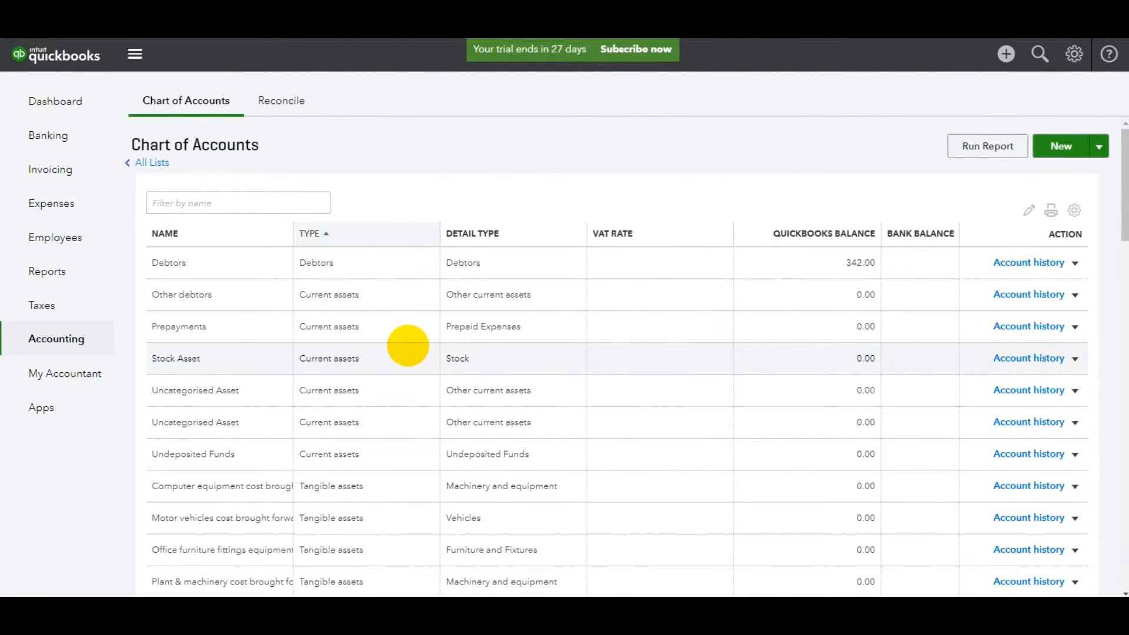
pyautogui.scroll(-15, 408, 345)
pyautogui.scroll(14, 410, 353)
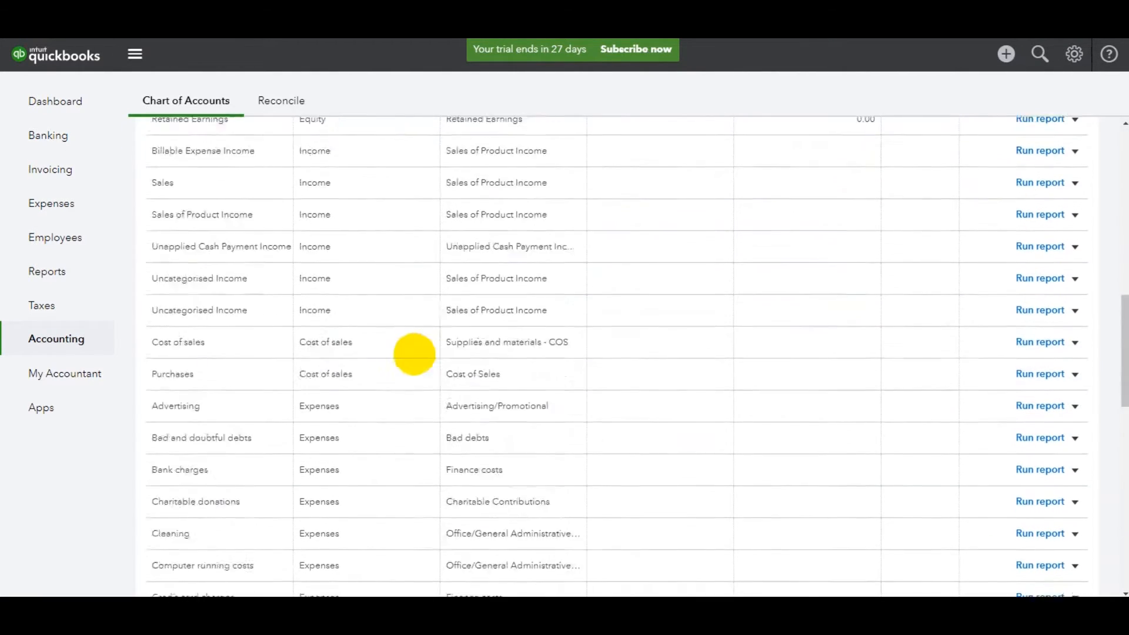
pyautogui.scroll(3, 409, 355)
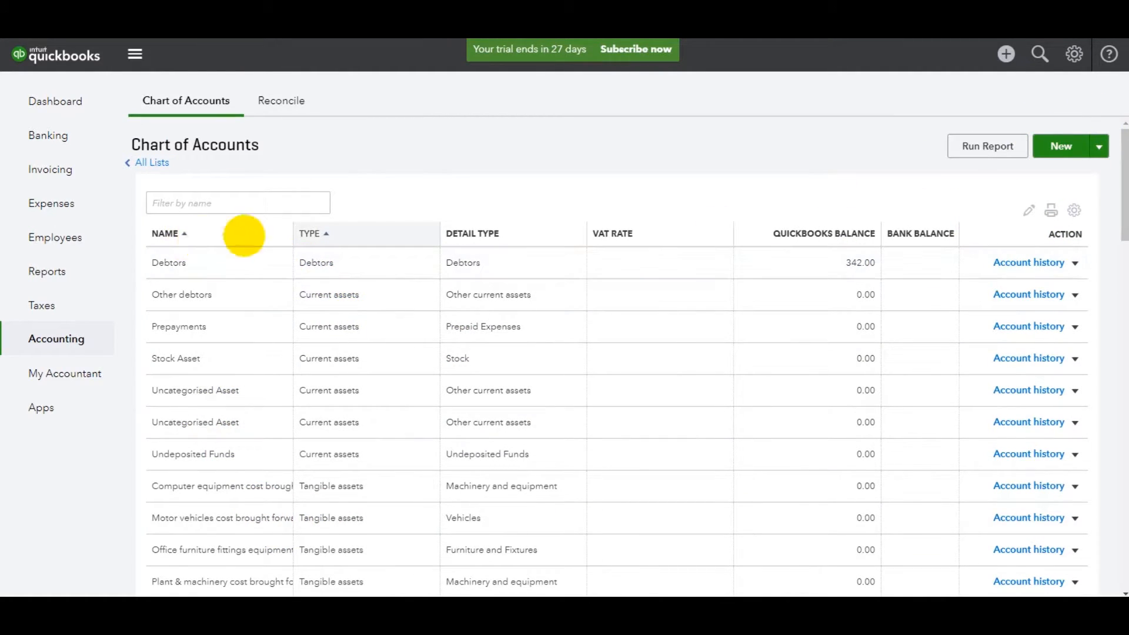
# Sort the Chart of Accounts by name and look through the alphabetical list.
pyautogui.click(162, 233)
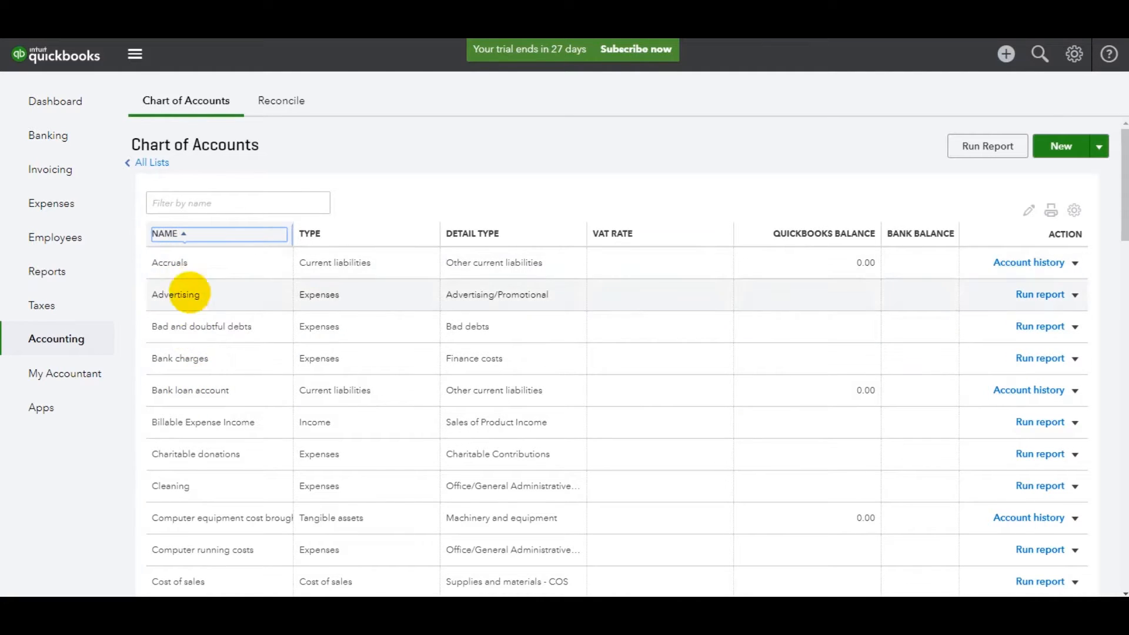
pyautogui.scroll(-8, 187, 395)
pyautogui.scroll(-7, 194, 404)
pyautogui.scroll(15, 209, 416)
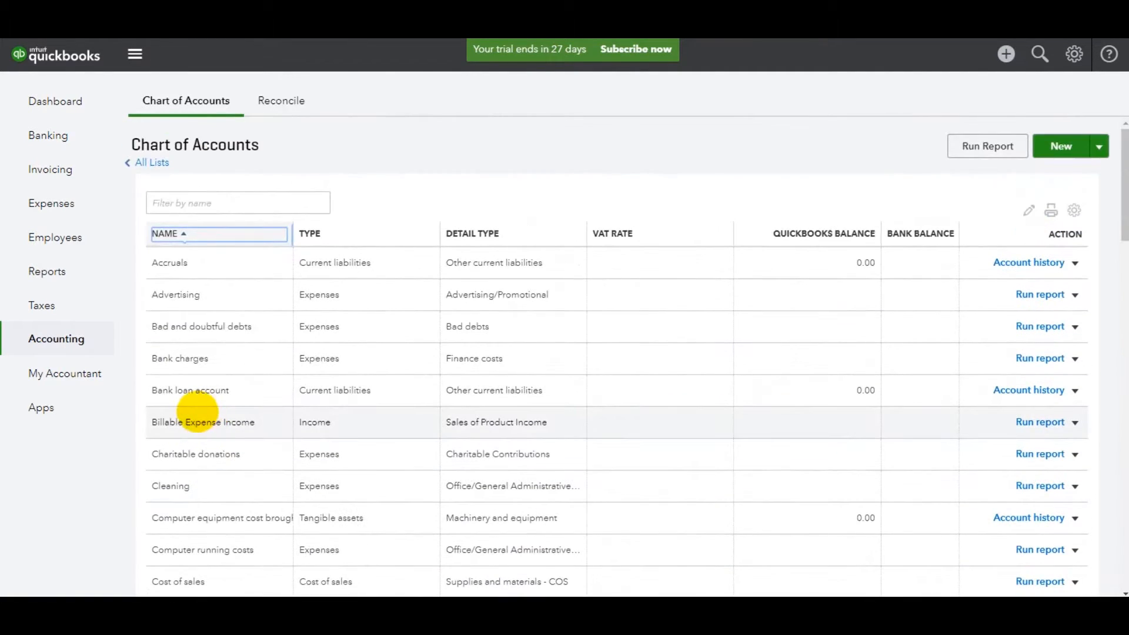
# Sort the Chart of Accounts by type, then return it to ascending order by name.
pyautogui.click(317, 234)
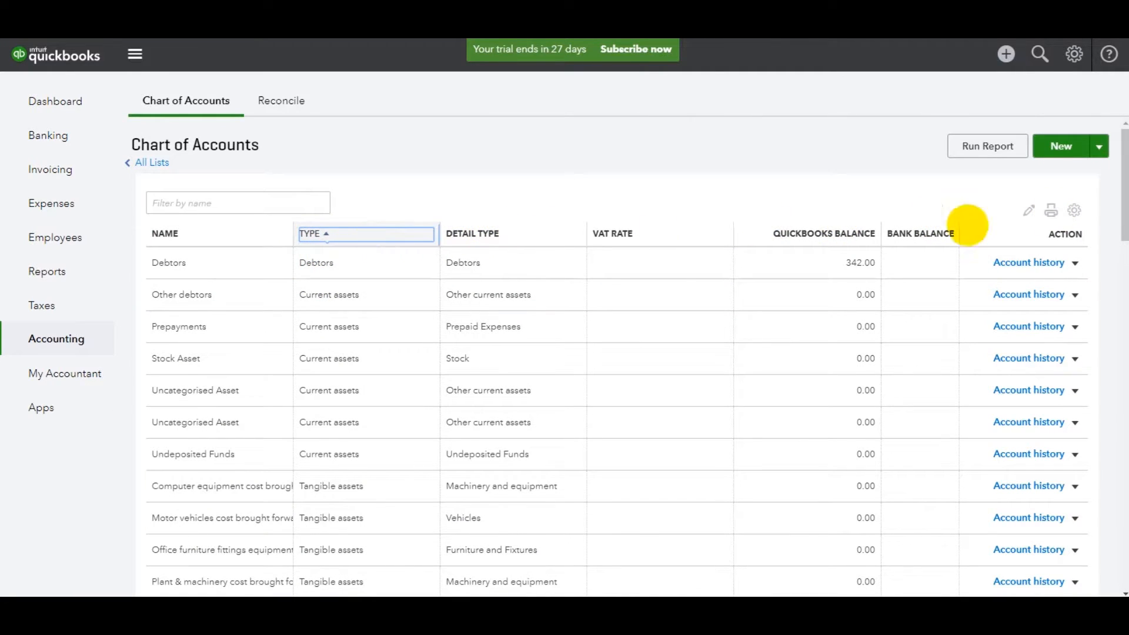
pyautogui.click(166, 234)
pyautogui.click(169, 234)
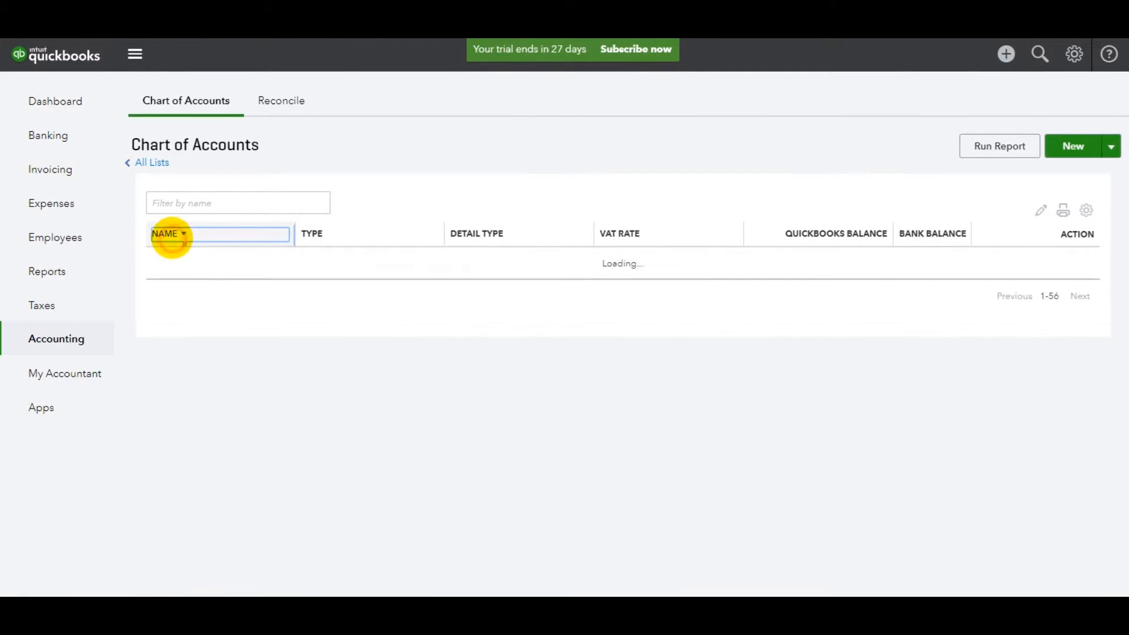
pyautogui.click(169, 234)
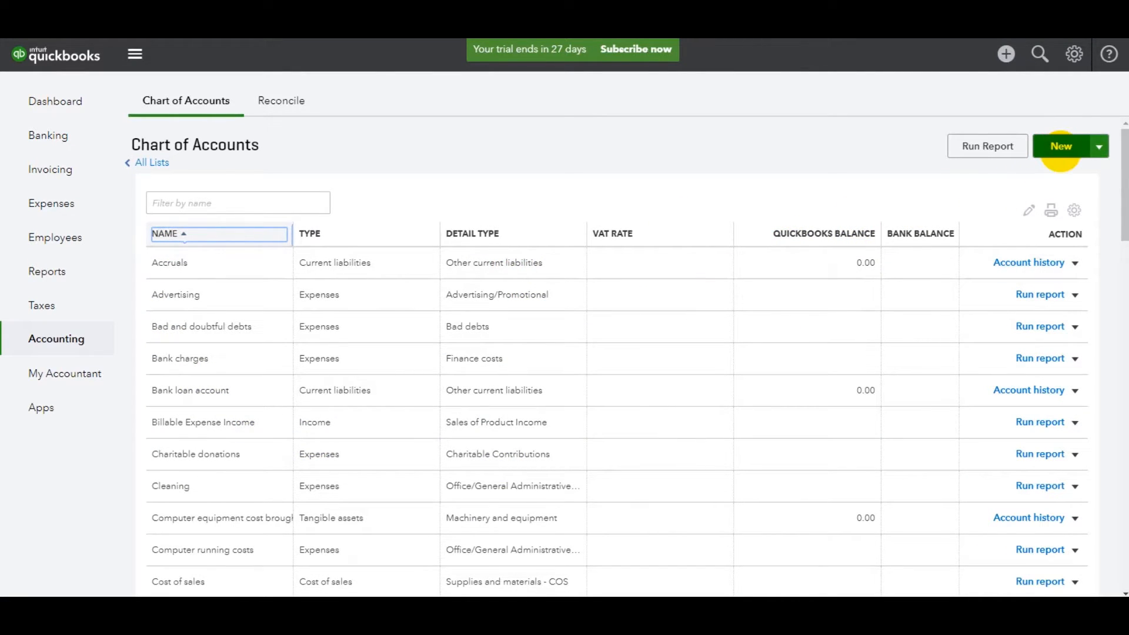
# Start a new account with category type Cash at bank and in hand and detail type Current.
pyautogui.click(1060, 147)
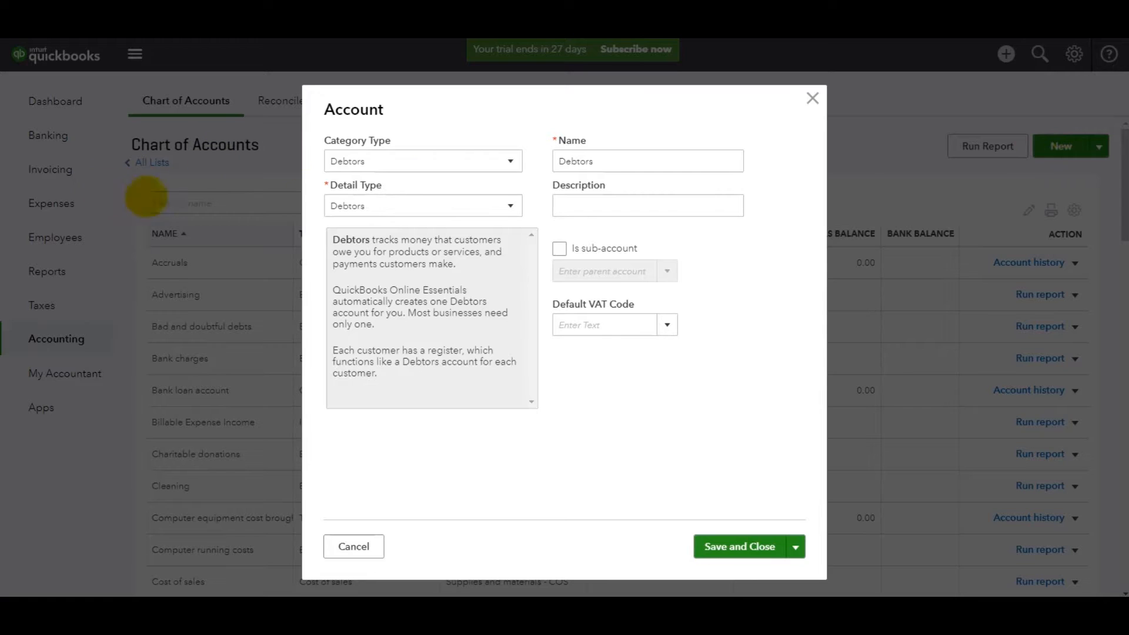
pyautogui.click(447, 167)
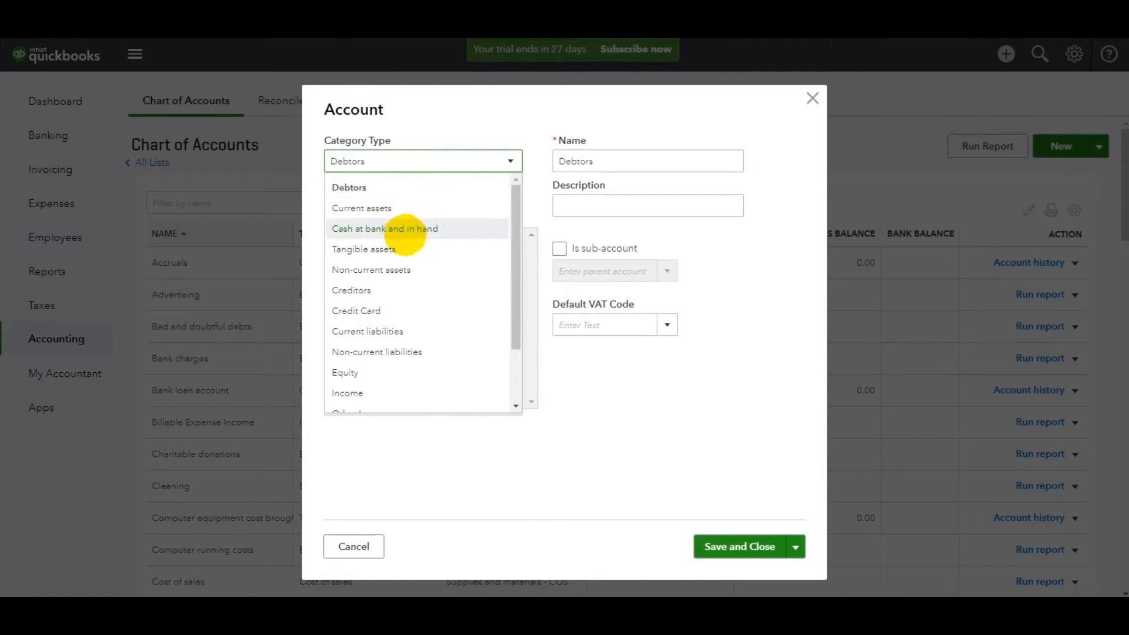
pyautogui.click(405, 230)
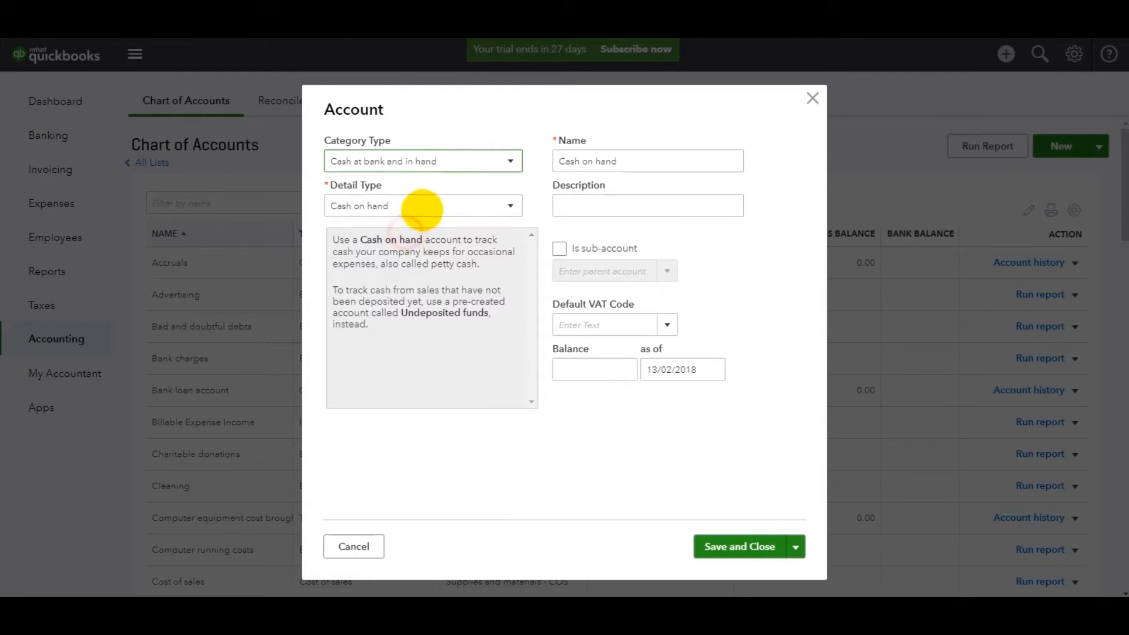
pyautogui.click(371, 202)
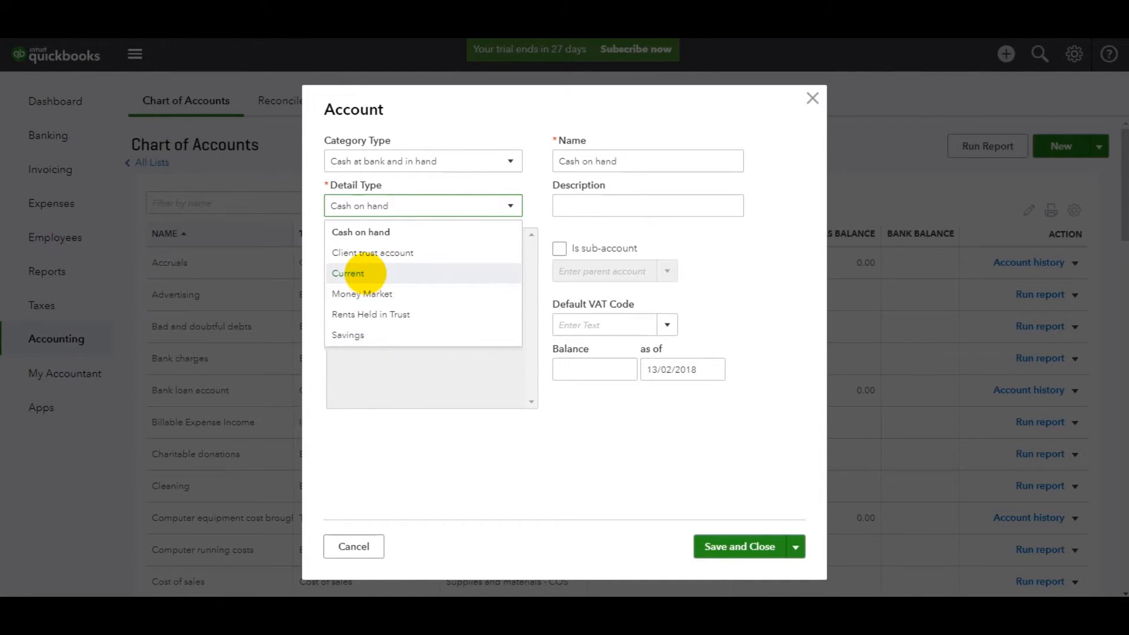
pyautogui.click(366, 273)
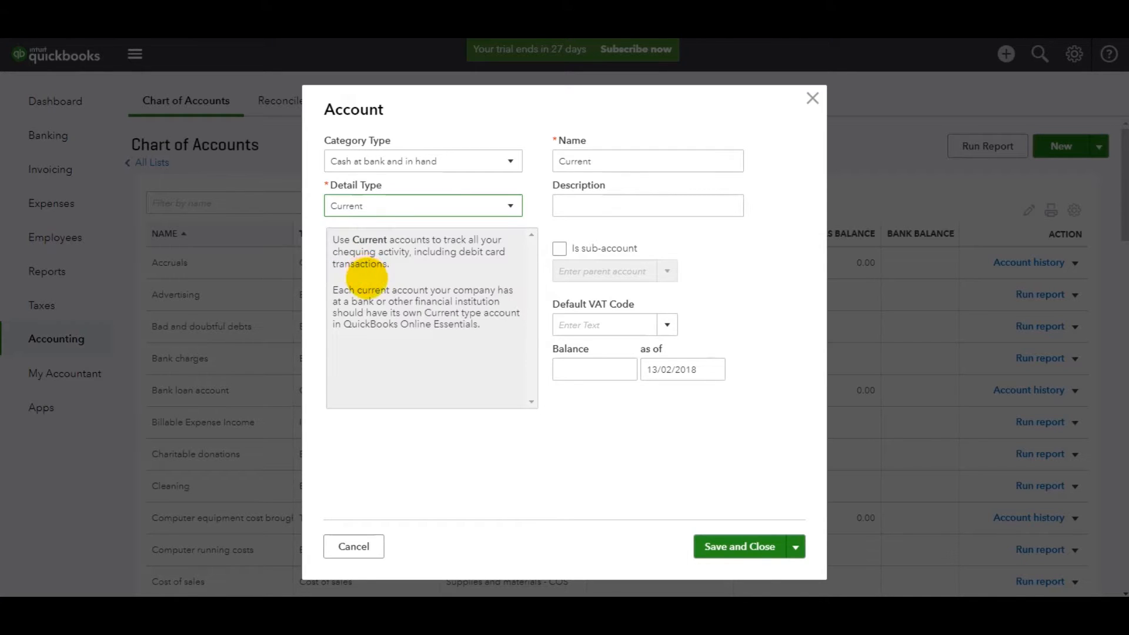
# Name the account HSBC Current, enter the bank account number as its description, and save it.
pyautogui.doubleClick(597, 160)
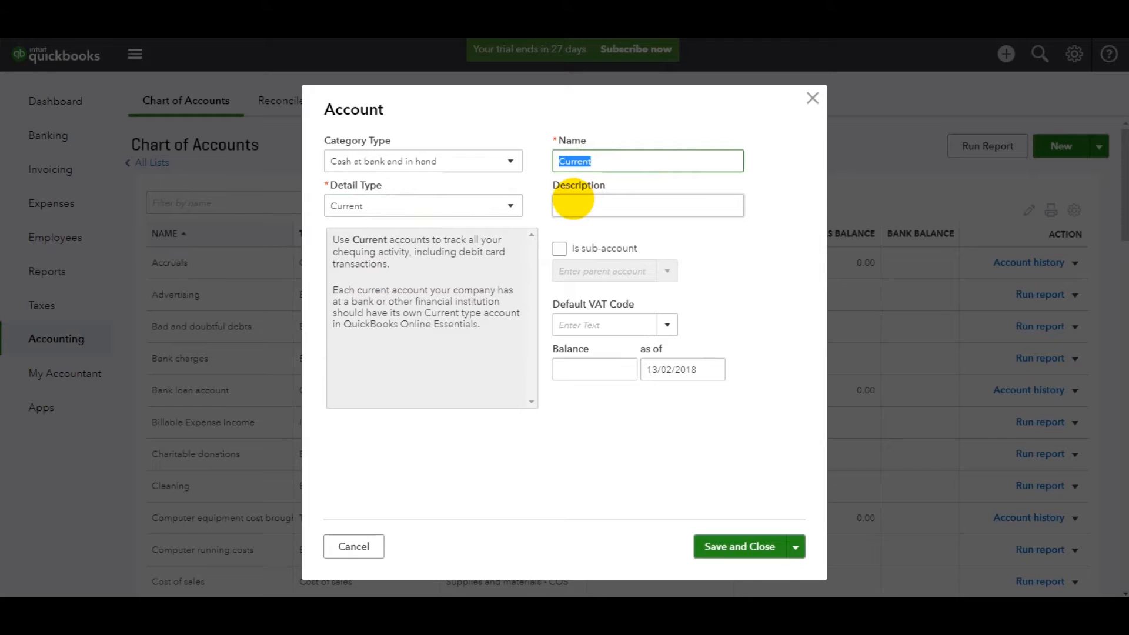
pyautogui.write('HSBC Curren')
pyautogui.click(575, 211)
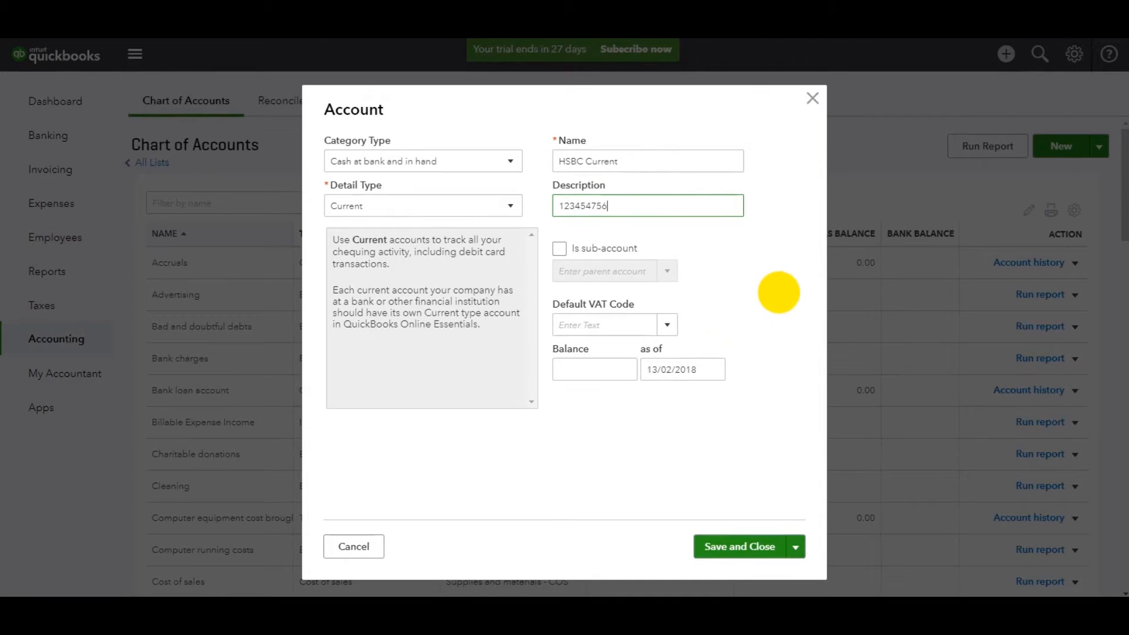
pyautogui.click(743, 541)
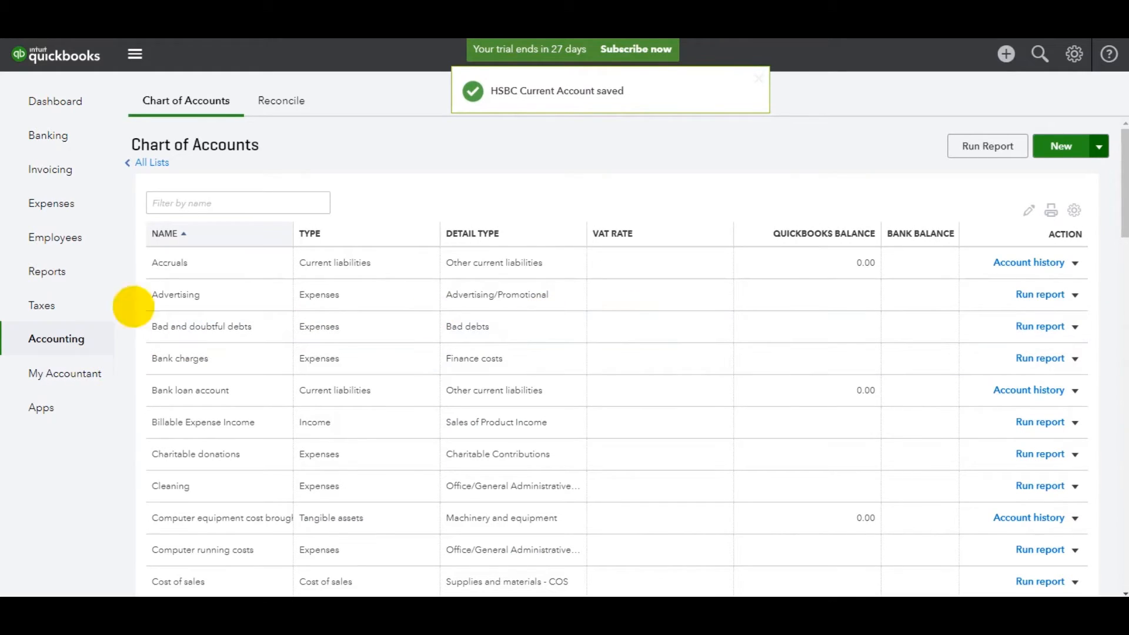
# Find the HSBC Current account in the Chart of Accounts and check its type and detail type.
pyautogui.scroll(-10, 259, 276)
pyautogui.scroll(-1, 258, 272)
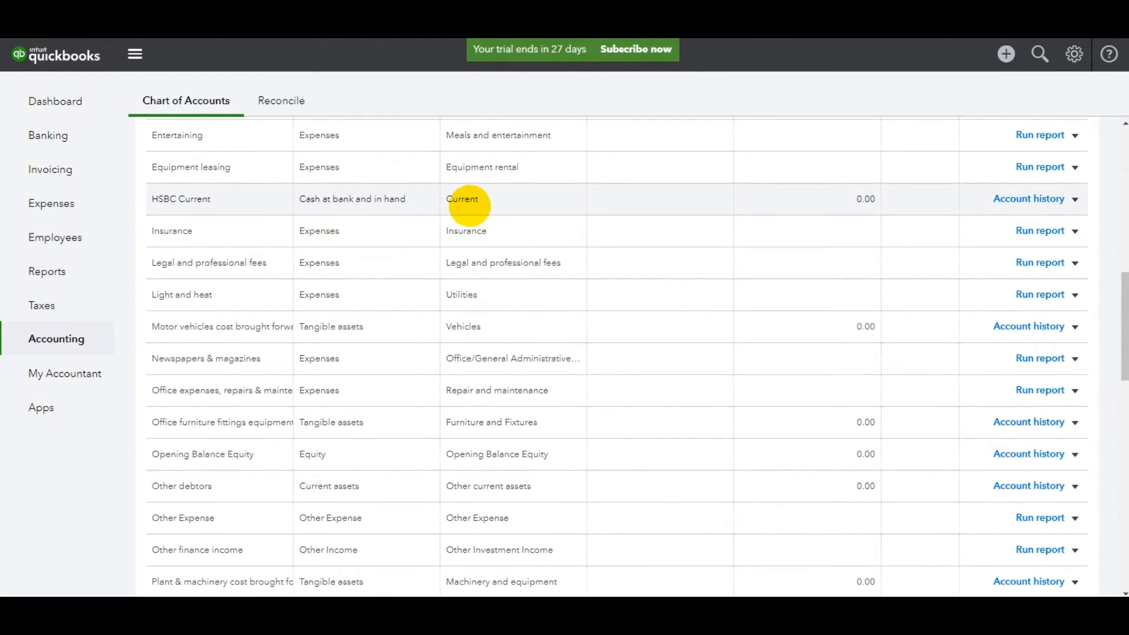
pyautogui.scroll(12, 574, 412)
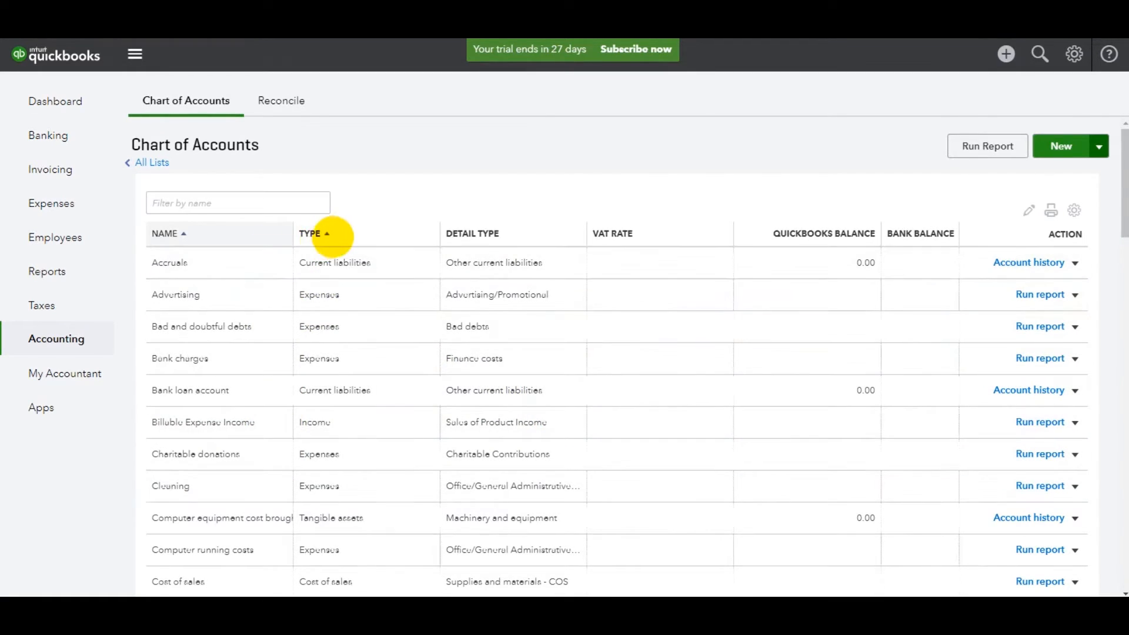
# Sort the Chart of Accounts by type and examine the income, cost of sales and expense accounts.
pyautogui.click(329, 234)
pyautogui.scroll(-20, 317, 235)
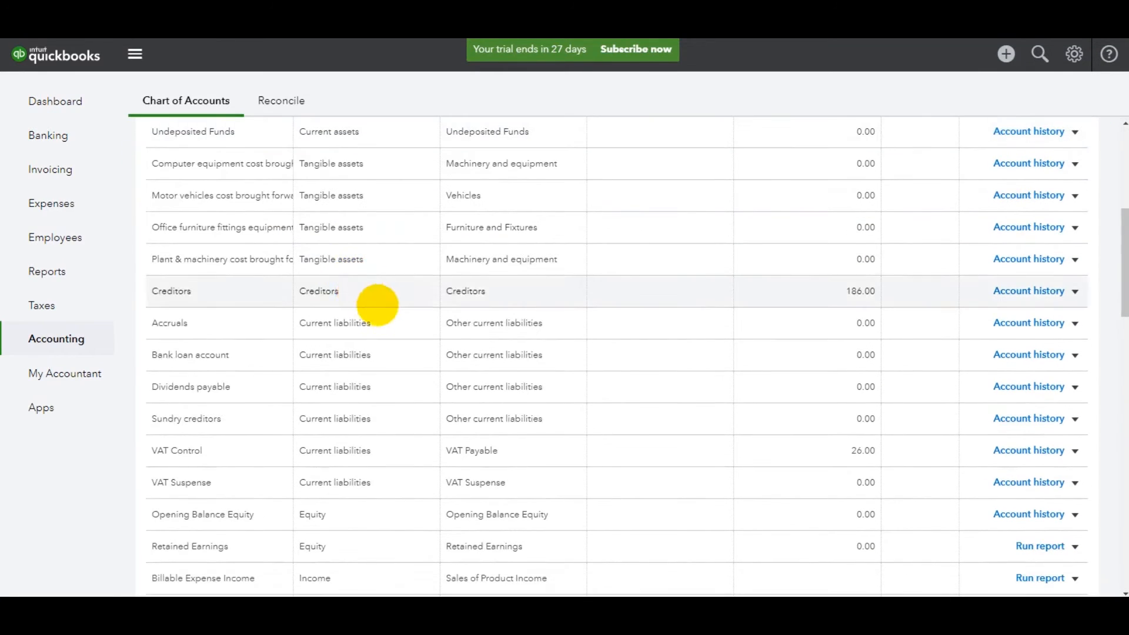
pyautogui.scroll(-7, 347, 410)
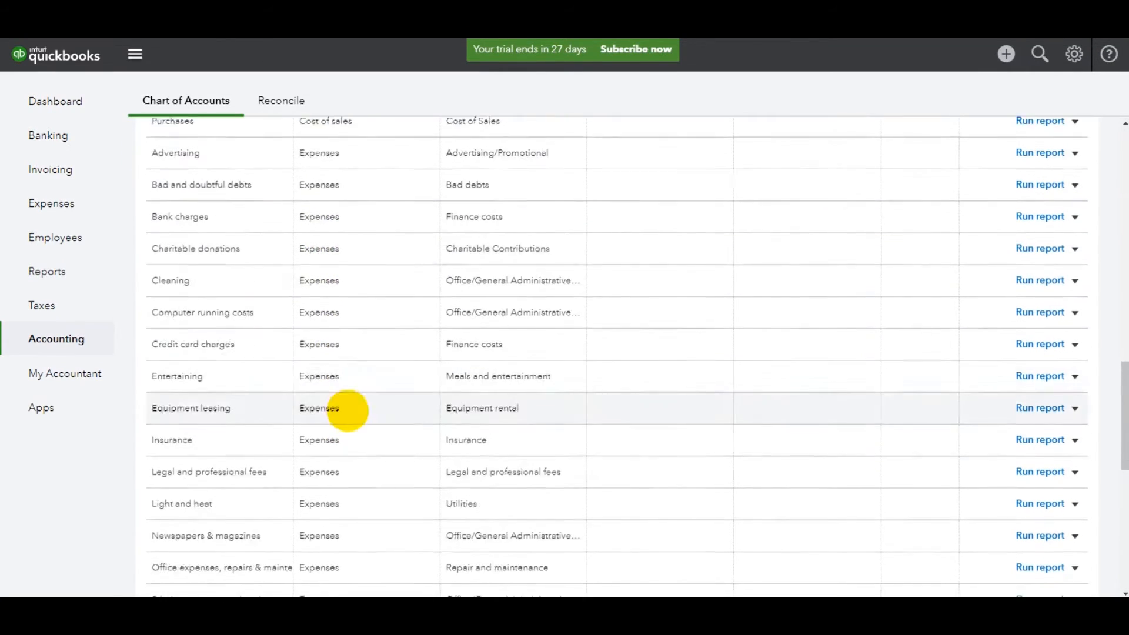
pyautogui.scroll(7, 353, 429)
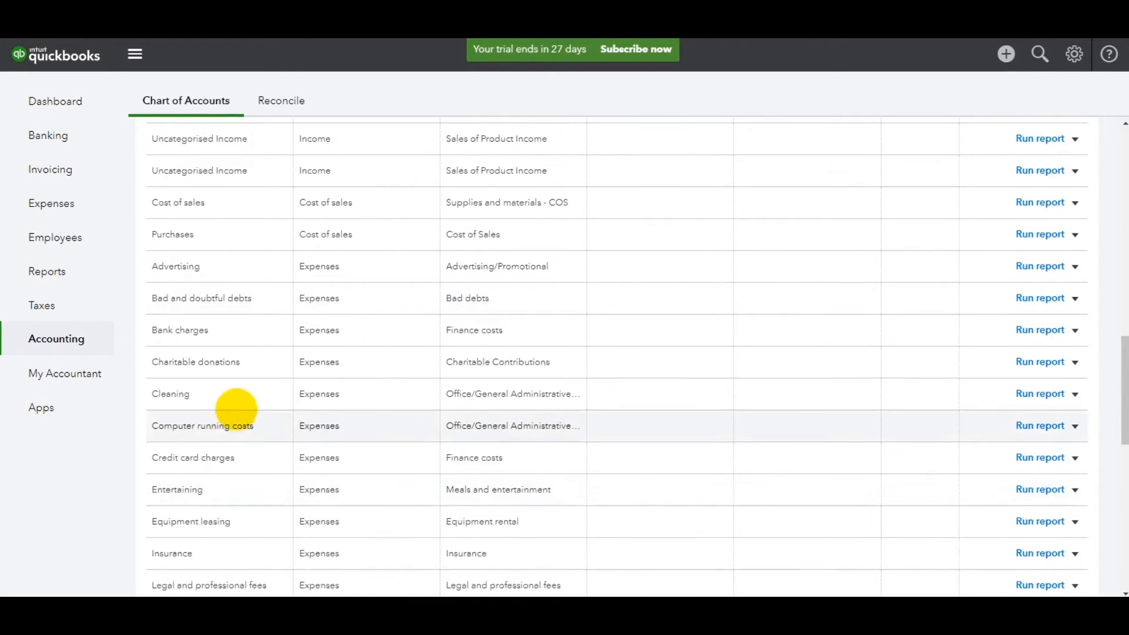
pyautogui.scroll(-5, 252, 406)
pyautogui.scroll(-4, 241, 453)
pyautogui.scroll(-3, 253, 412)
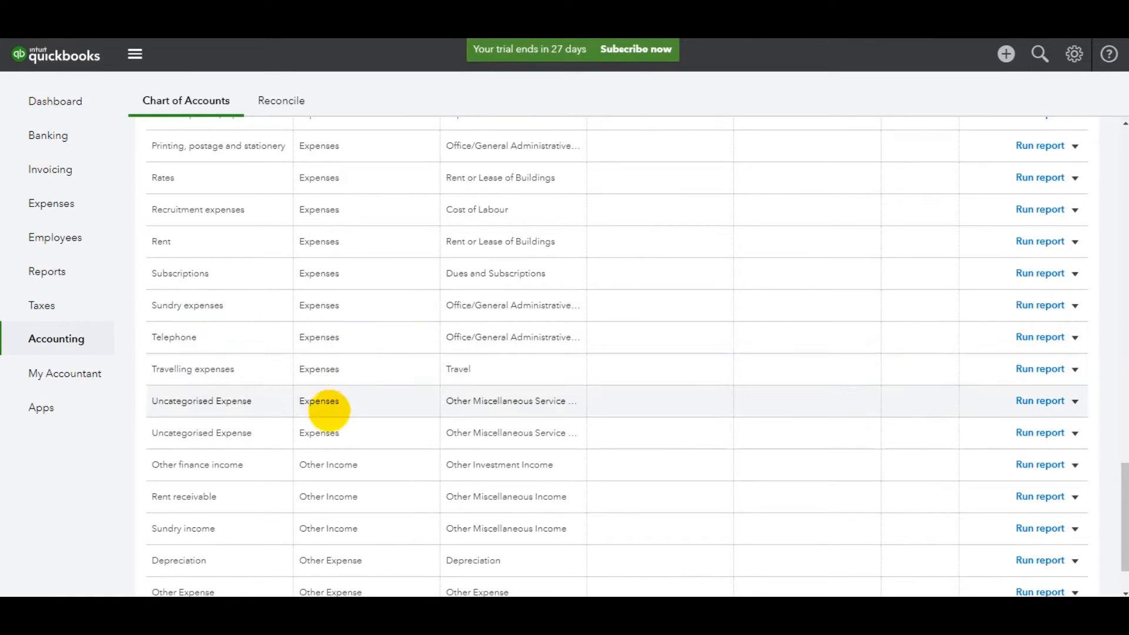
pyautogui.scroll(1, 322, 397)
pyautogui.scroll(1, 322, 397)
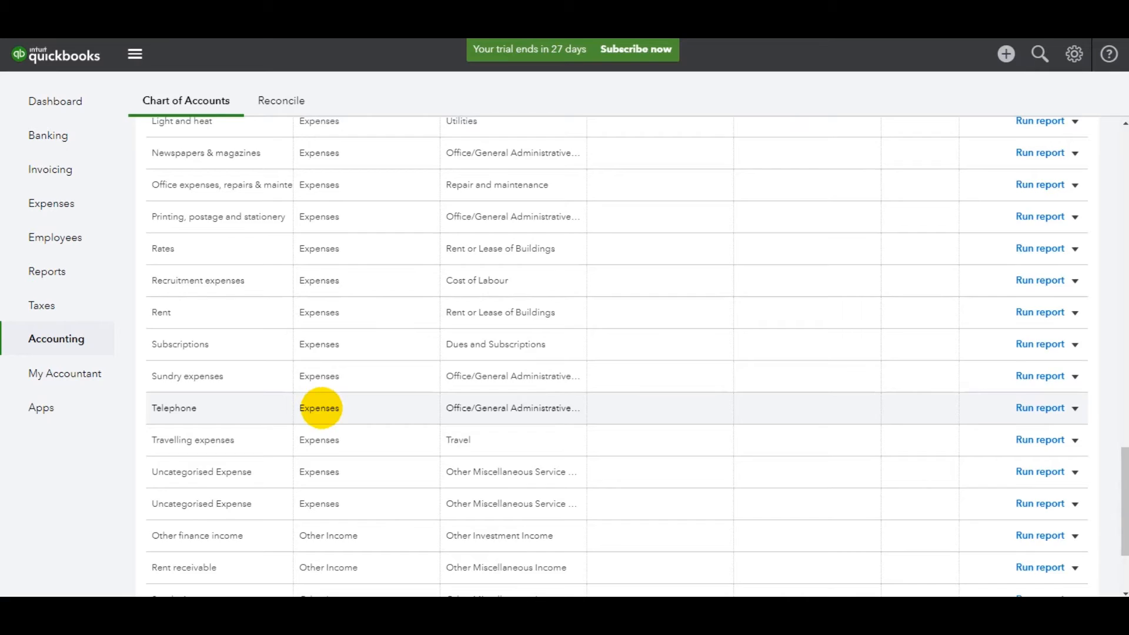
pyautogui.scroll(7, 320, 408)
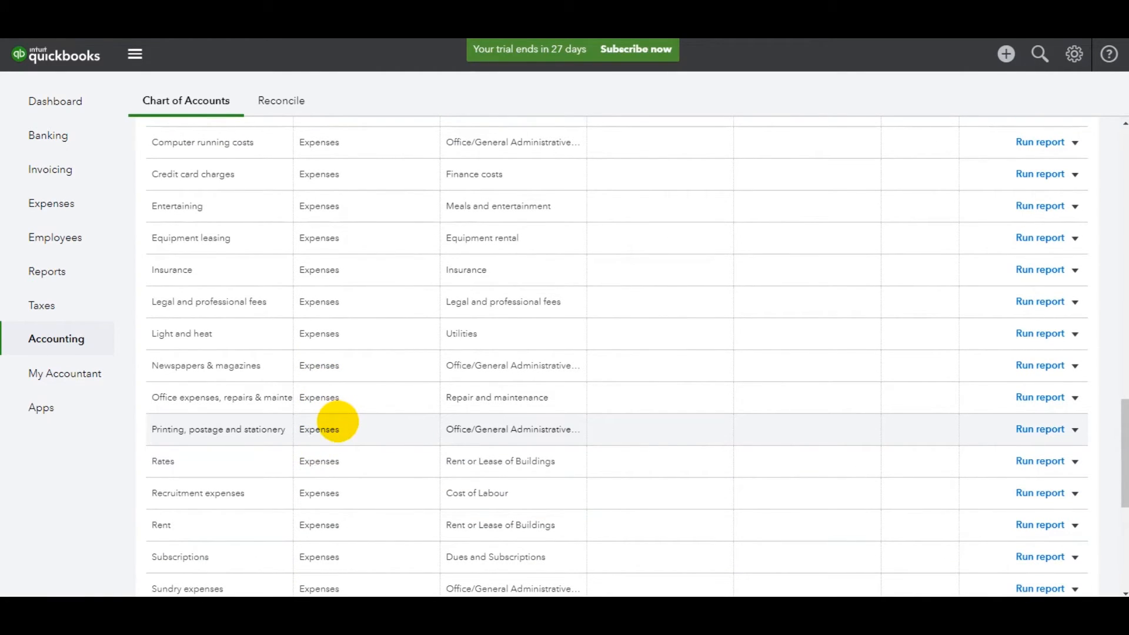
pyautogui.scroll(11, 337, 422)
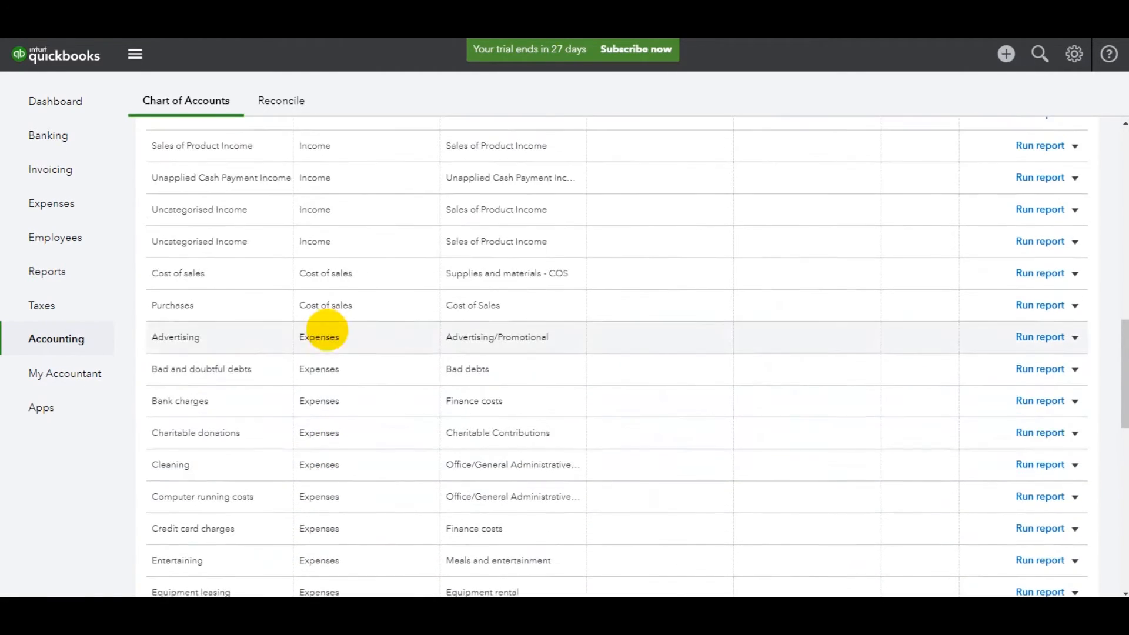
# Start a new account in the Chart of Accounts and set its category type to Expenses.
pyautogui.scroll(-20, 328, 383)
pyautogui.scroll(14, 342, 406)
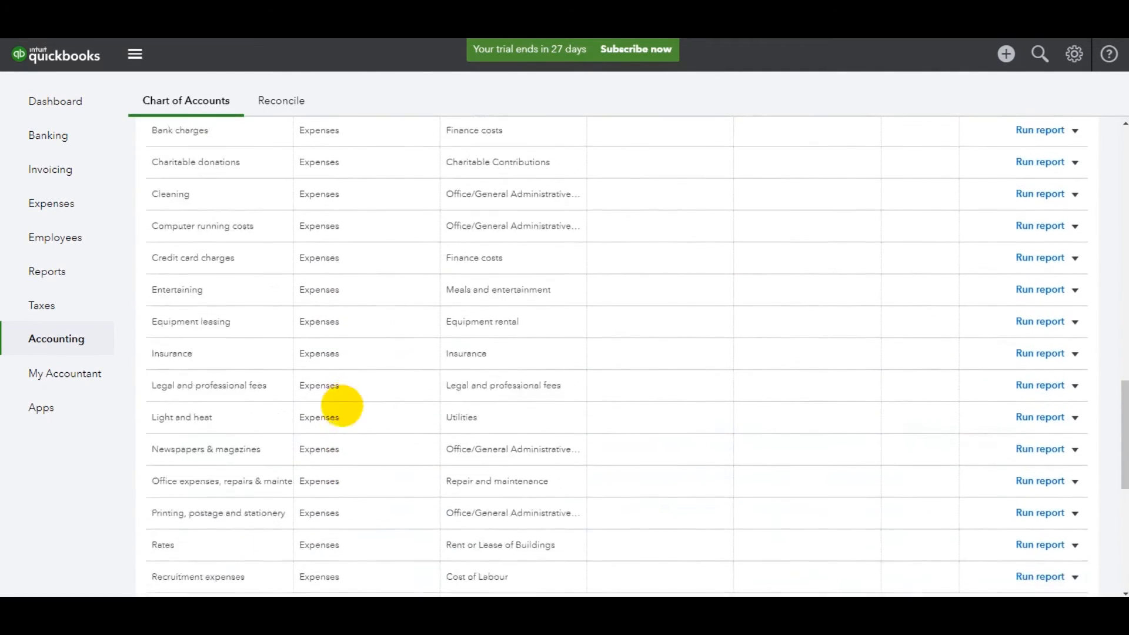
pyautogui.scroll(20, 342, 406)
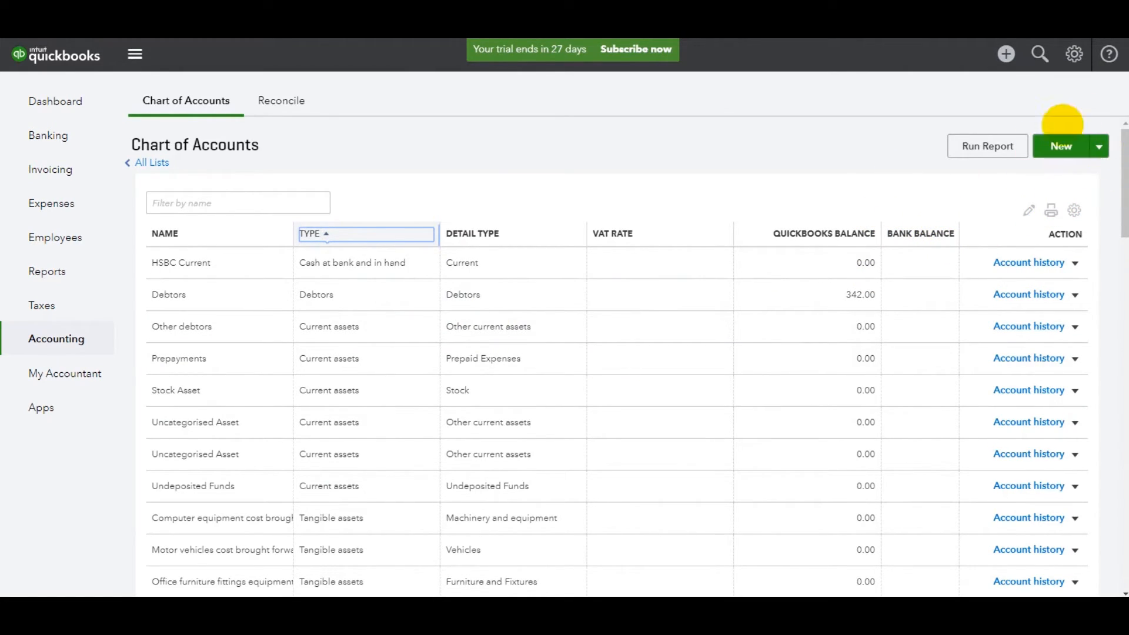
pyautogui.click(1061, 147)
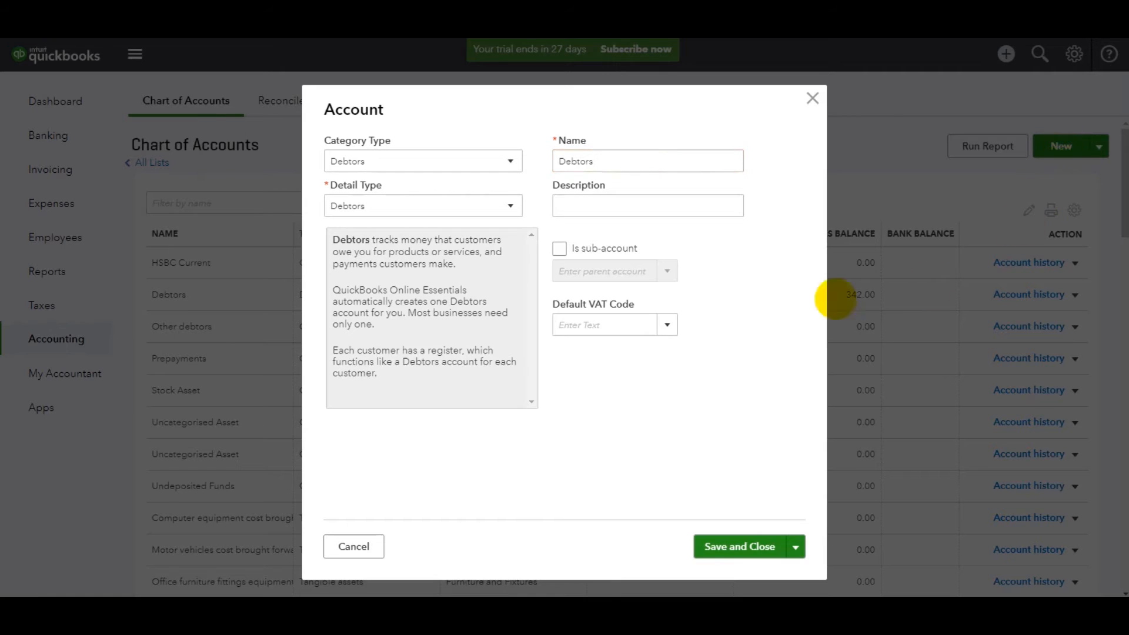
pyautogui.click(511, 165)
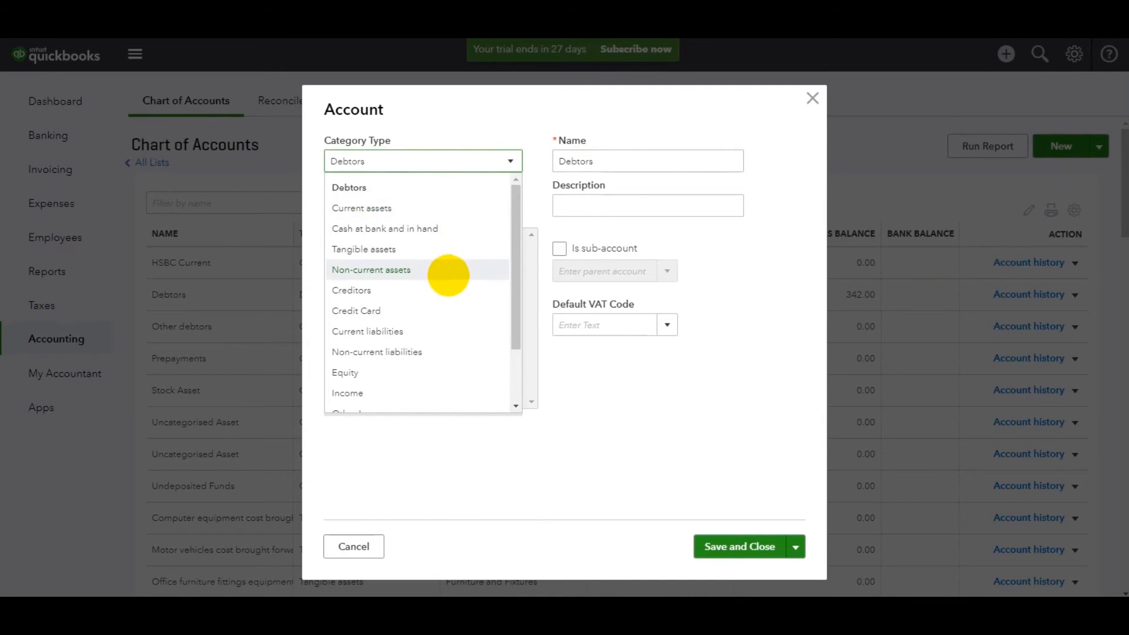
pyautogui.scroll(-3, 448, 272)
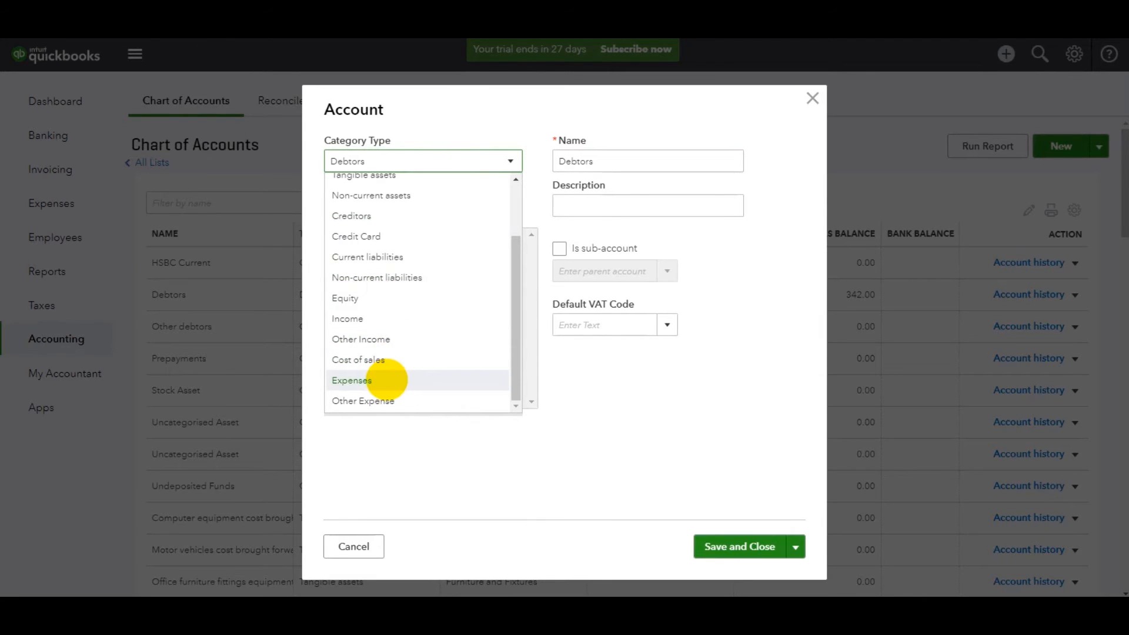
pyautogui.click(352, 381)
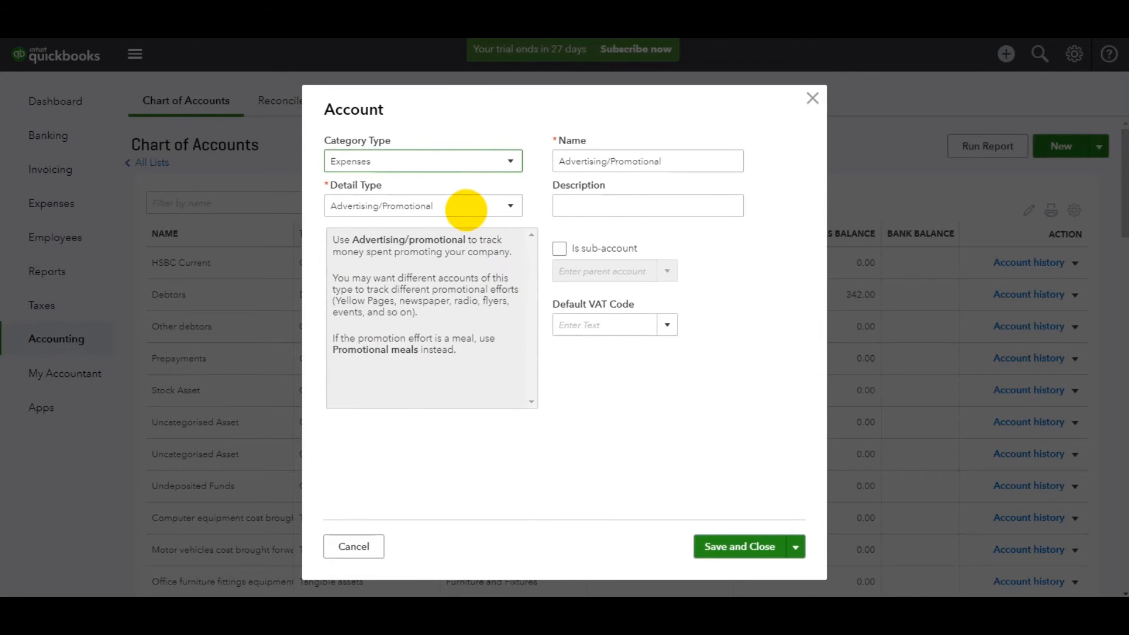
# Set the new expense account's detail type to Insurance.
pyautogui.click(465, 210)
pyautogui.scroll(-1, 434, 255)
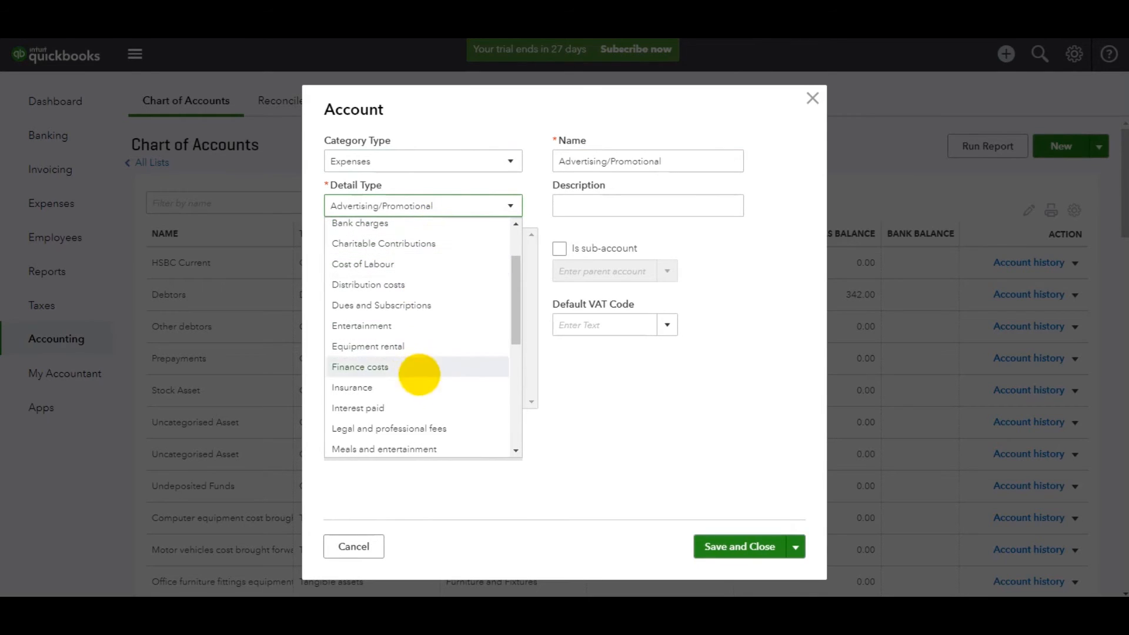
pyautogui.scroll(-4, 417, 372)
pyautogui.scroll(4, 427, 376)
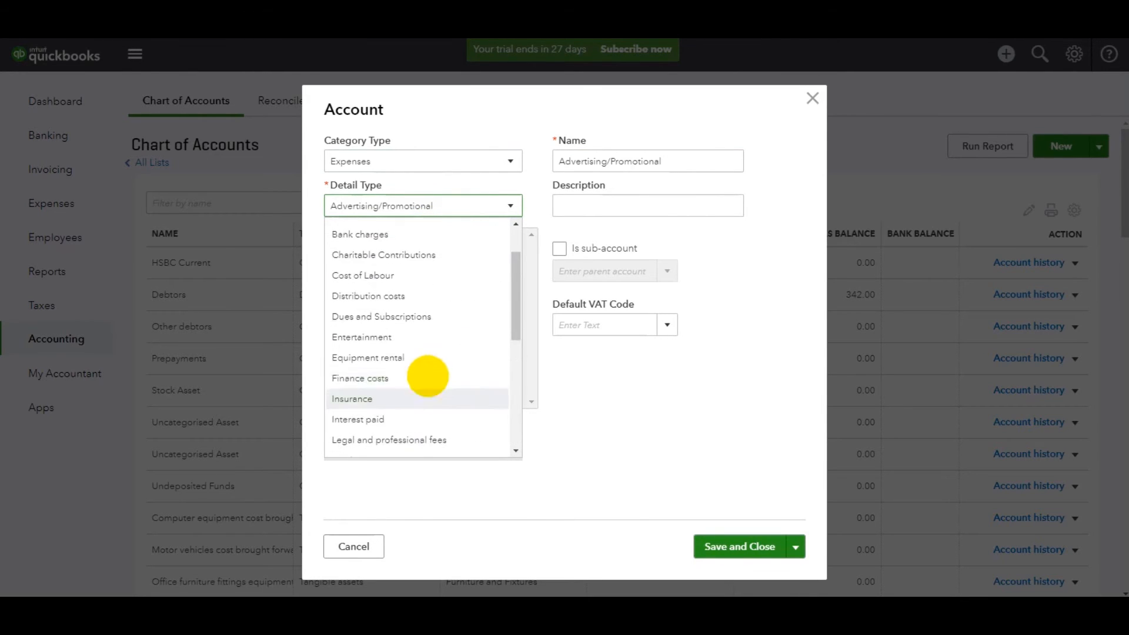
pyautogui.click(393, 401)
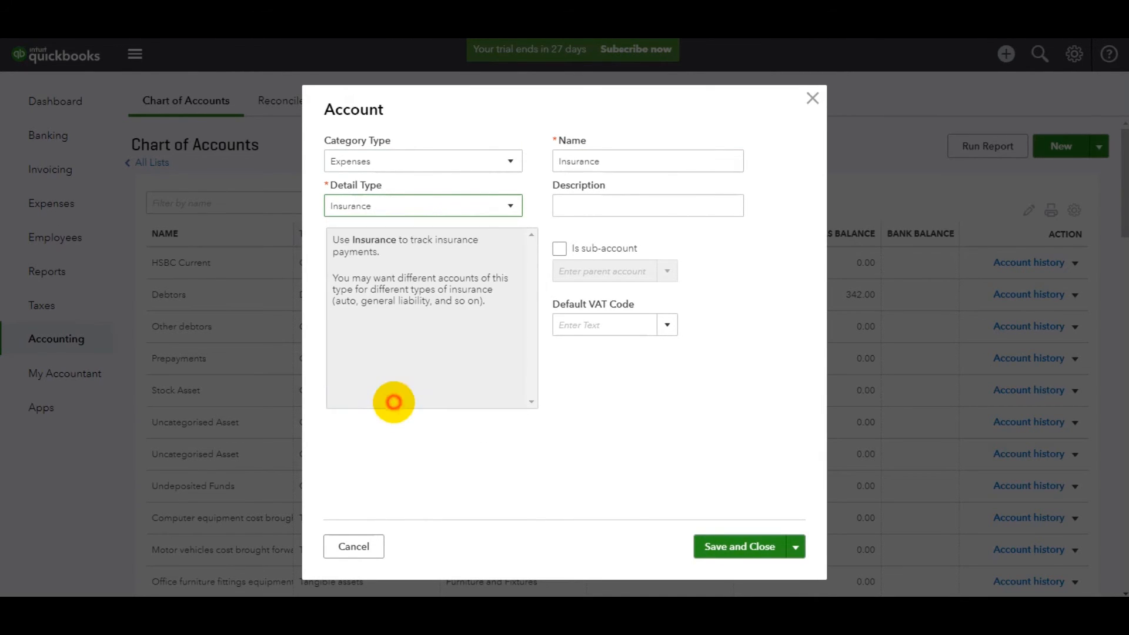
# Name the account Motor Insurance, leave its description empty, and save it.
pyautogui.doubleClick(557, 163)
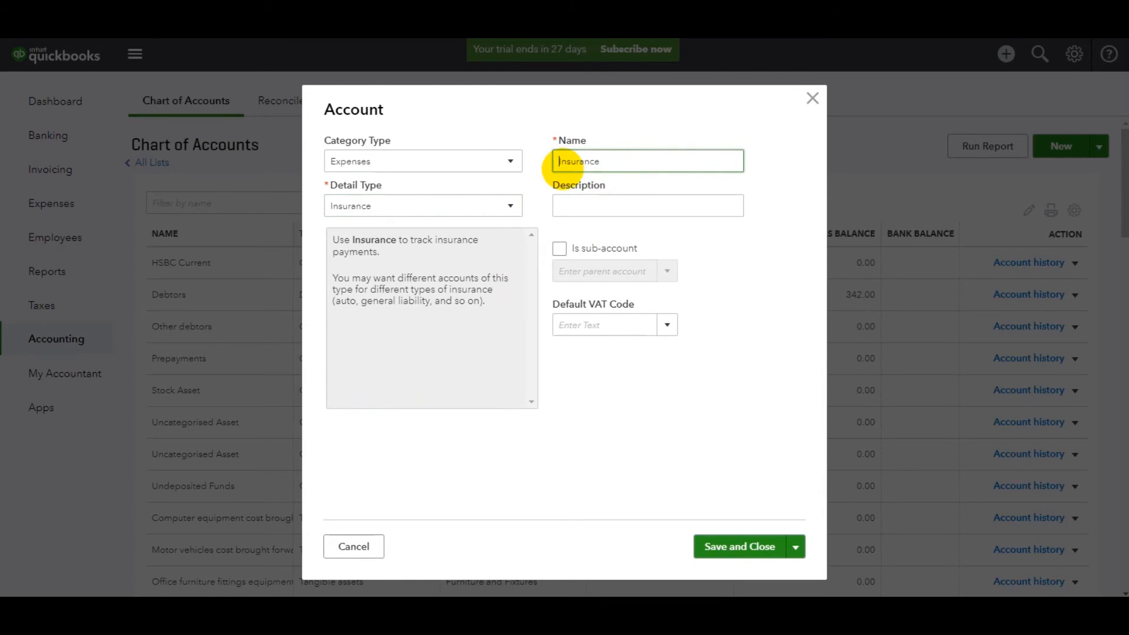
pyautogui.write('Motor')
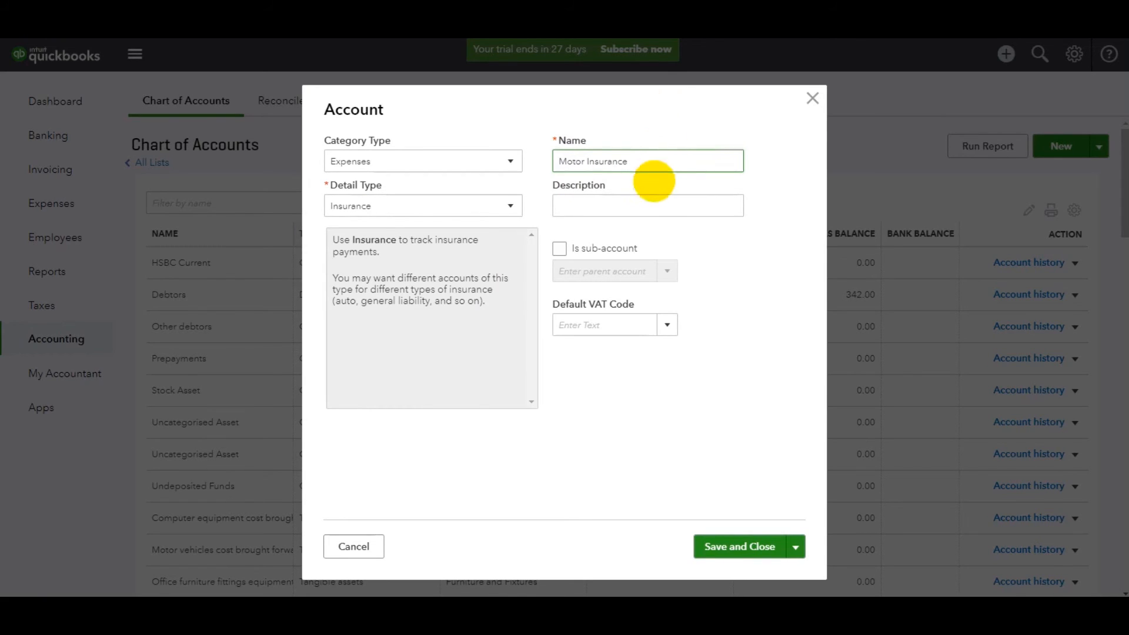
pyautogui.click(643, 198)
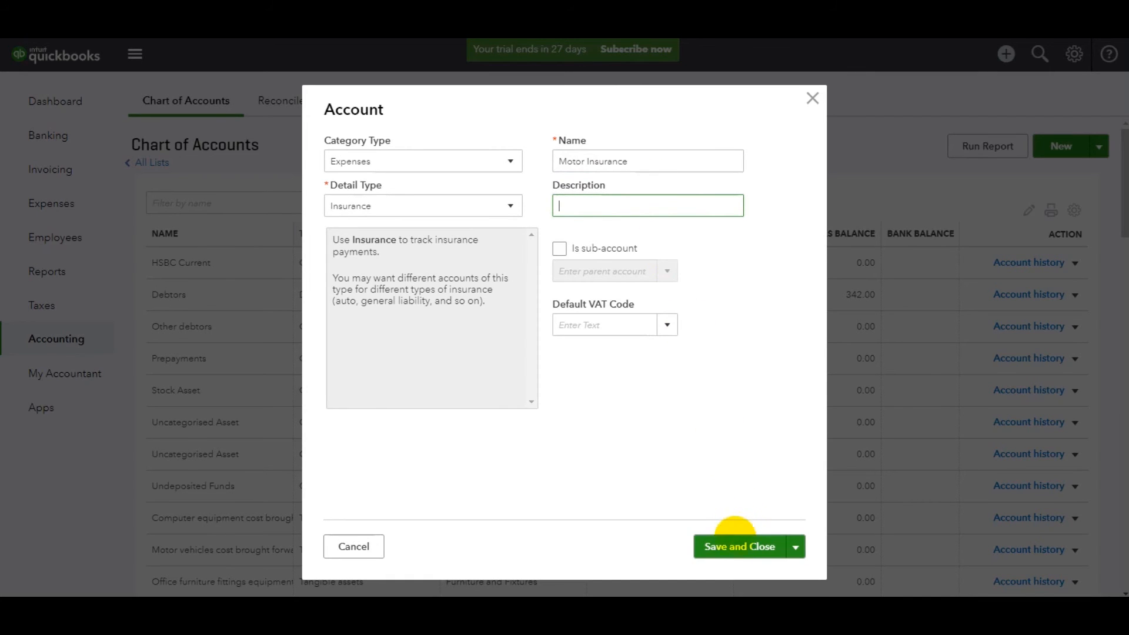
pyautogui.click(732, 544)
# Find the Motor Insurance account among the expenses and review the other account types in the Chart of Accounts.
pyautogui.scroll(-20, 358, 355)
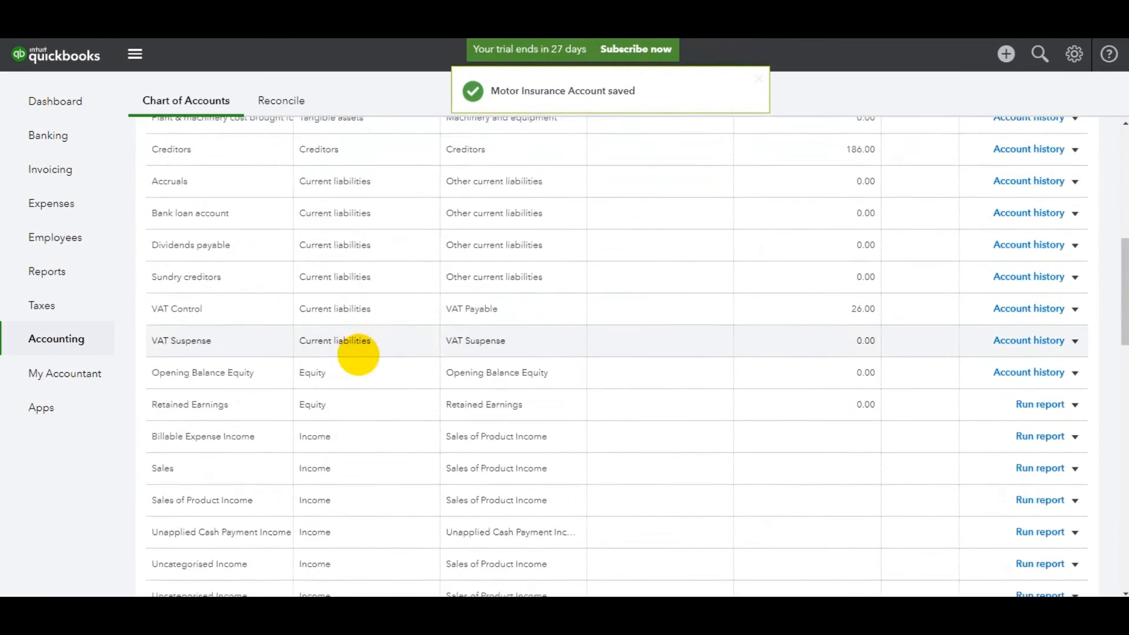
pyautogui.scroll(5, 373, 359)
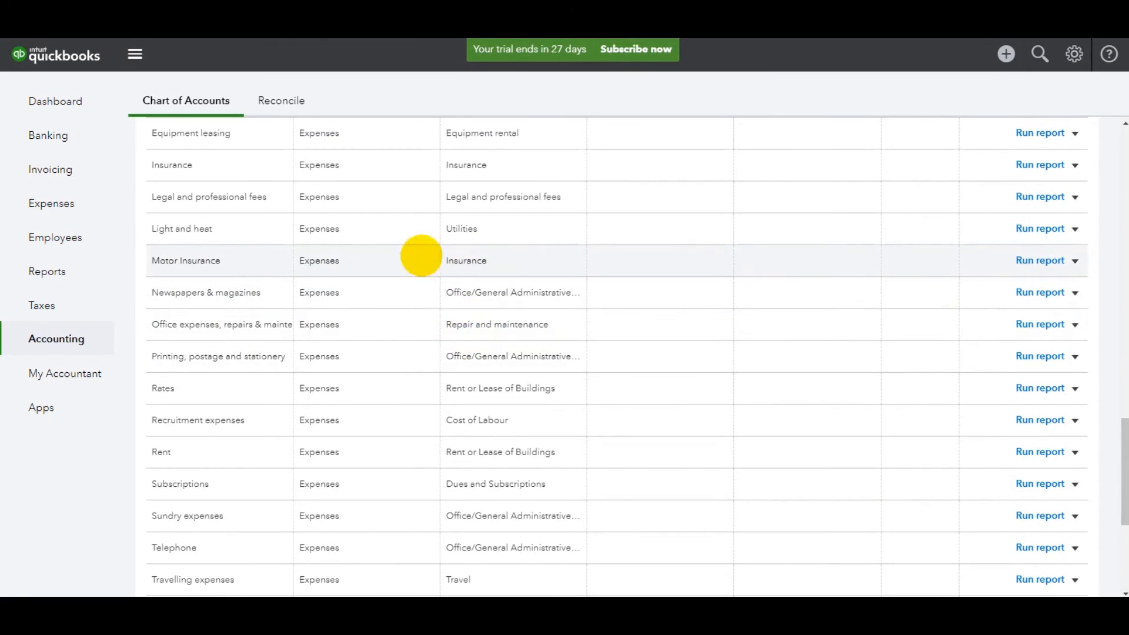
pyautogui.scroll(10, 461, 352)
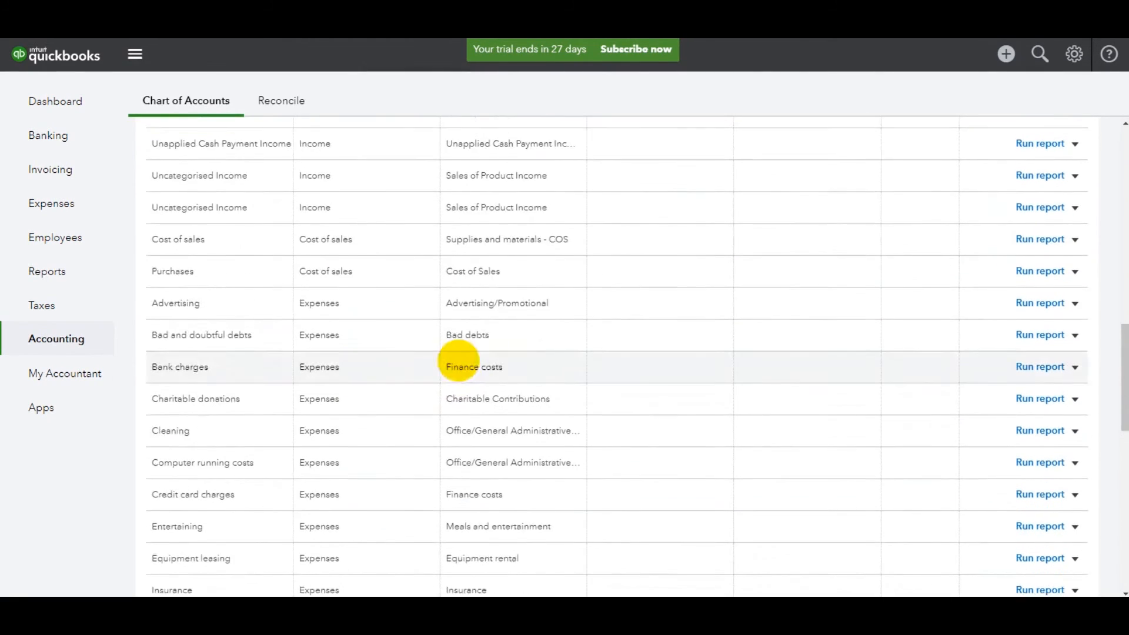
pyautogui.scroll(5, 452, 335)
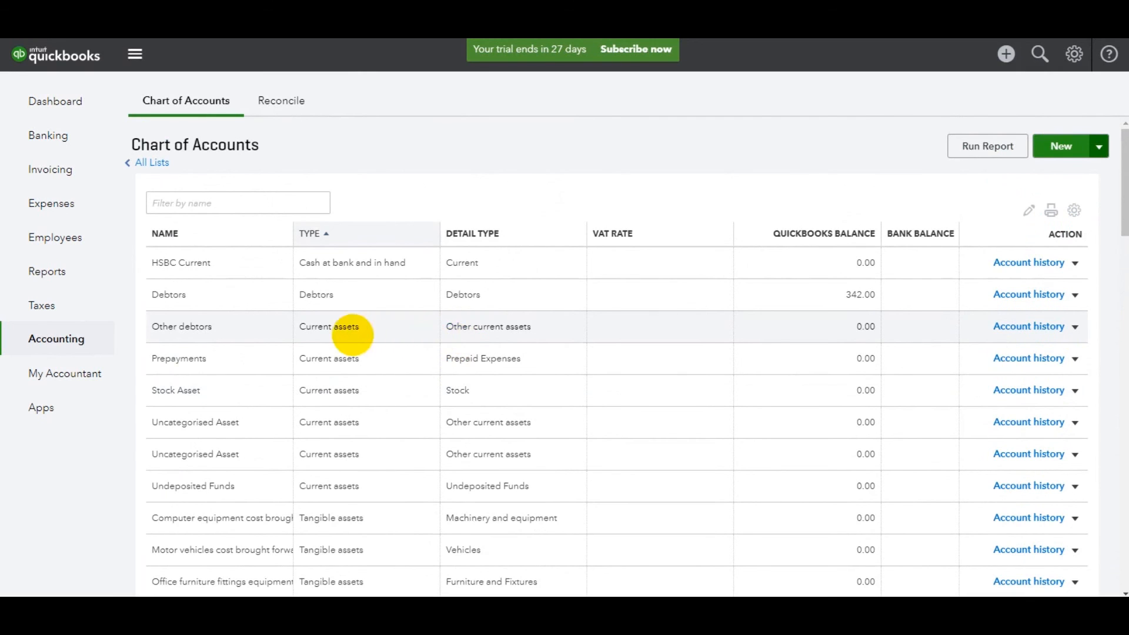
pyautogui.scroll(-6, 345, 332)
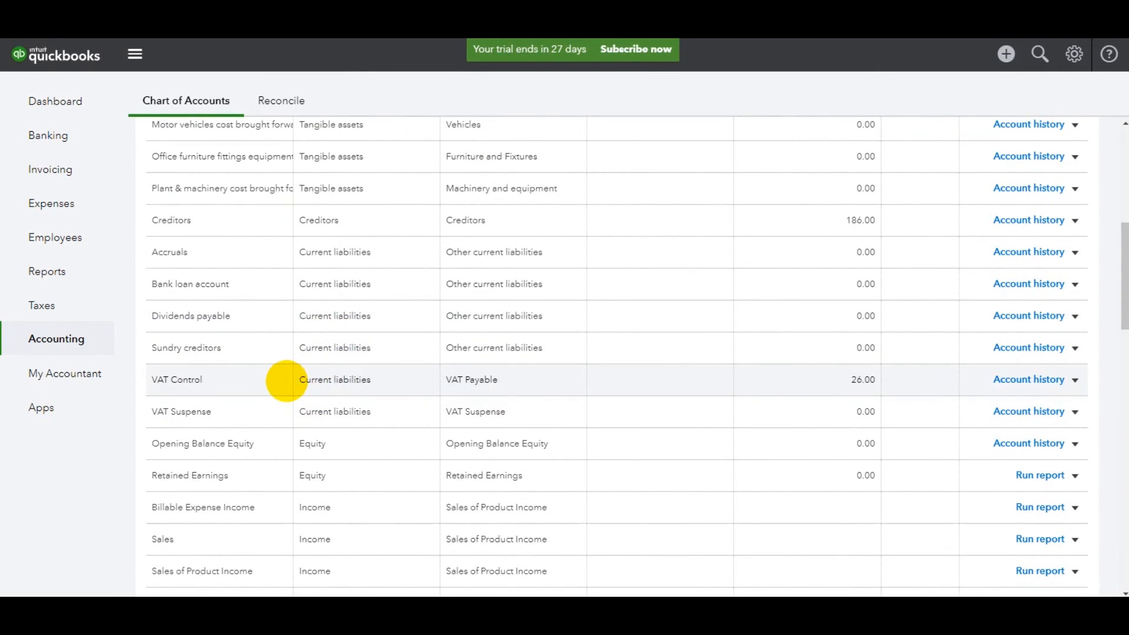
pyautogui.scroll(6, 285, 370)
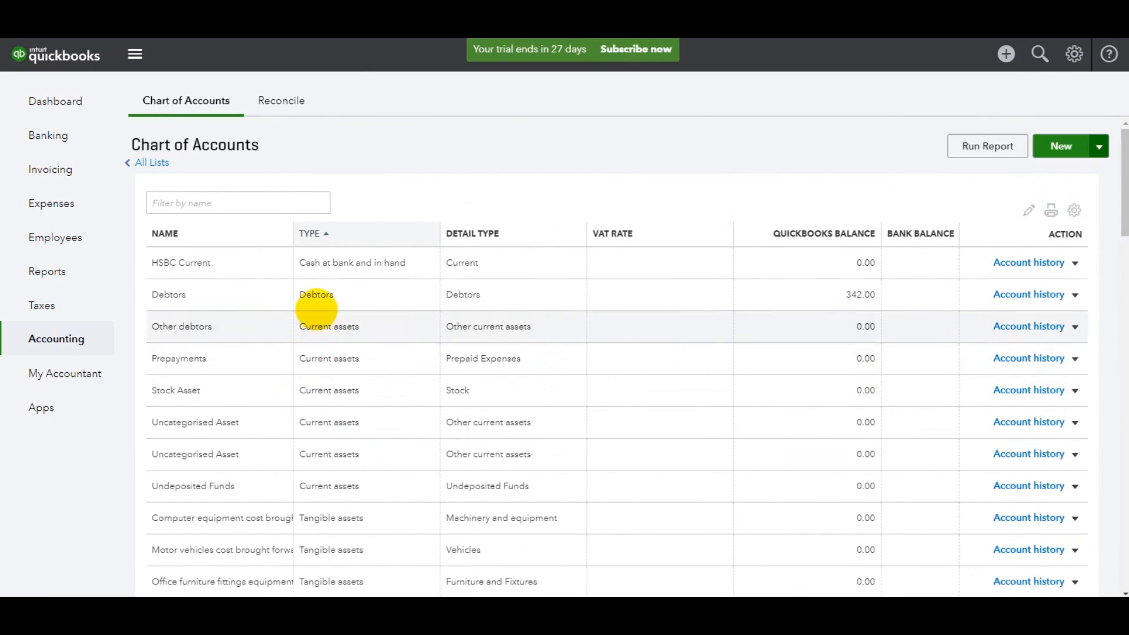